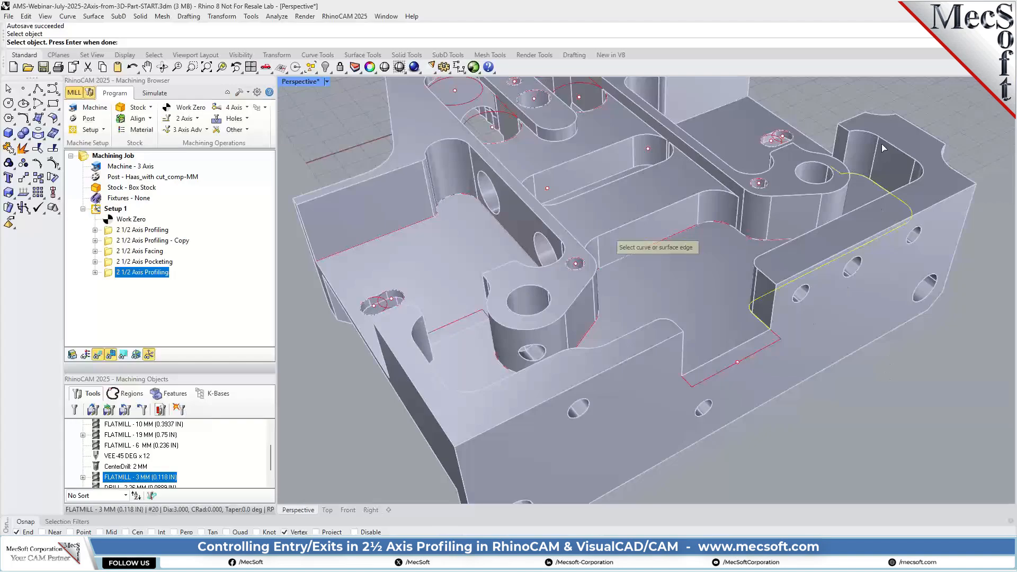
# Add the two remaining open curves around the front pocket's floor to the profiling part regions and finish the selection
pyautogui.click(722, 221)
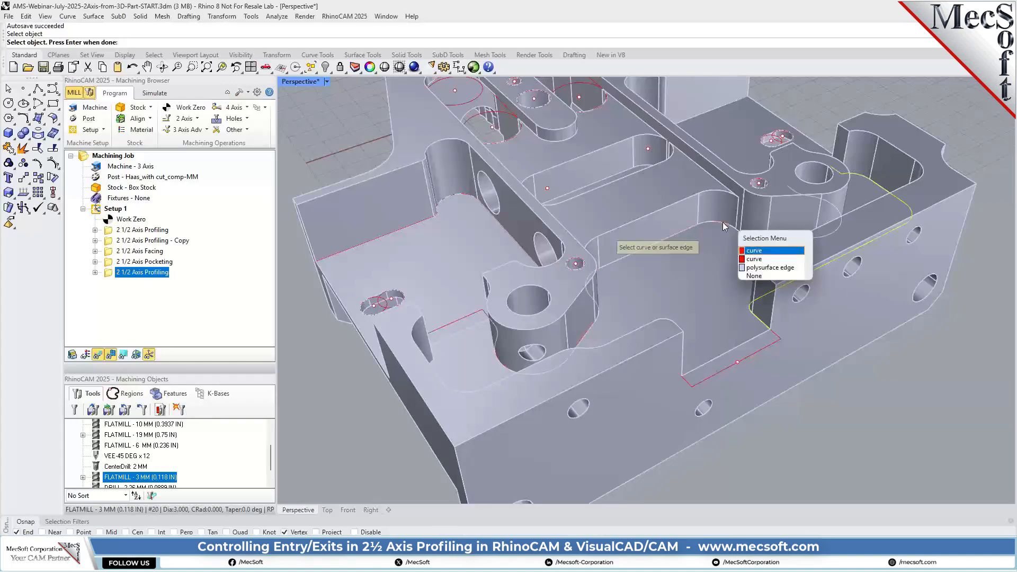
pyautogui.click(757, 251)
pyautogui.moveTo(730, 359); pyautogui.dragTo(600, 218, button='right')
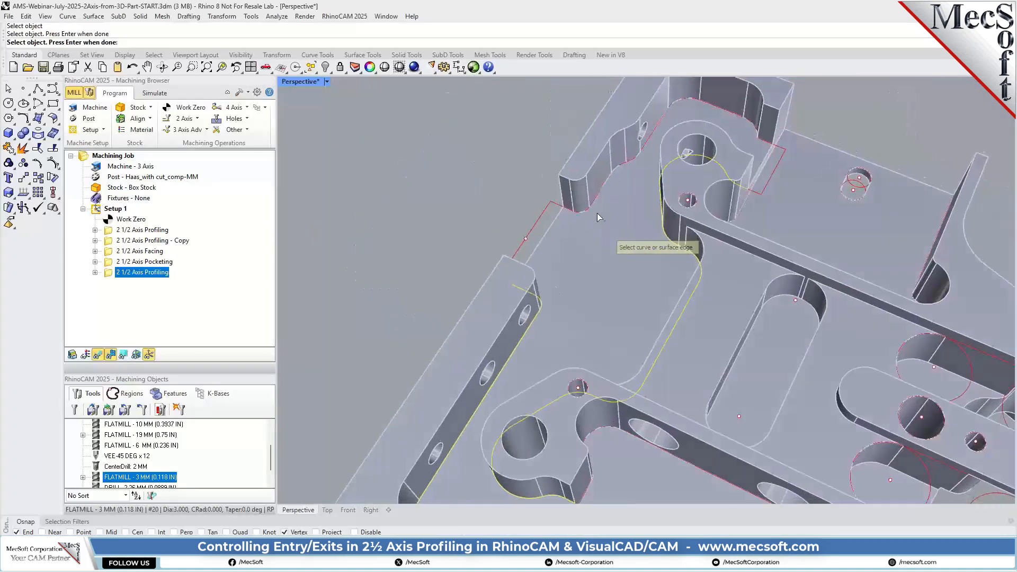
pyautogui.click(607, 185)
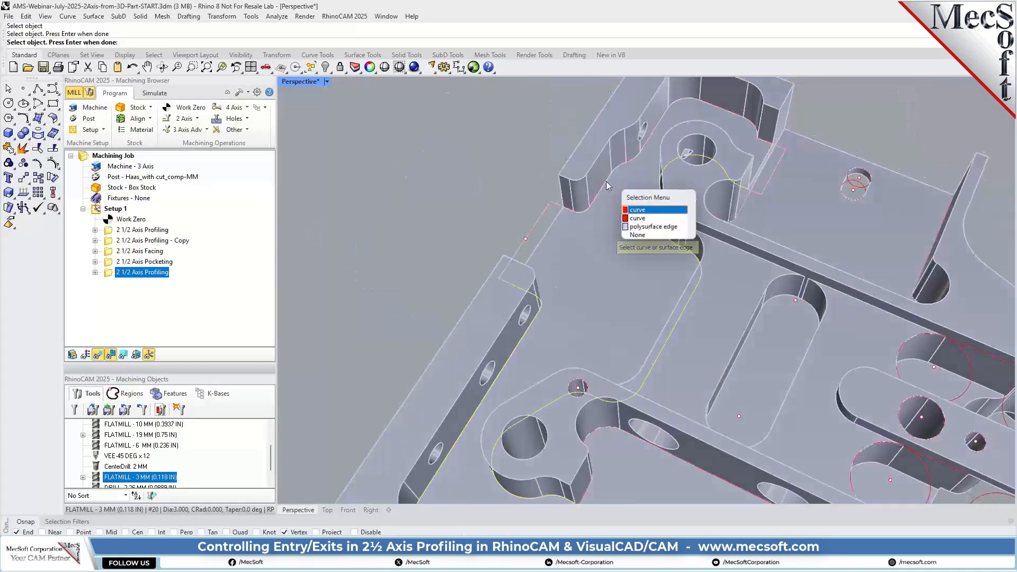
pyautogui.click(635, 220)
pyautogui.moveTo(505, 321); pyautogui.dragTo(746, 306, button='right')
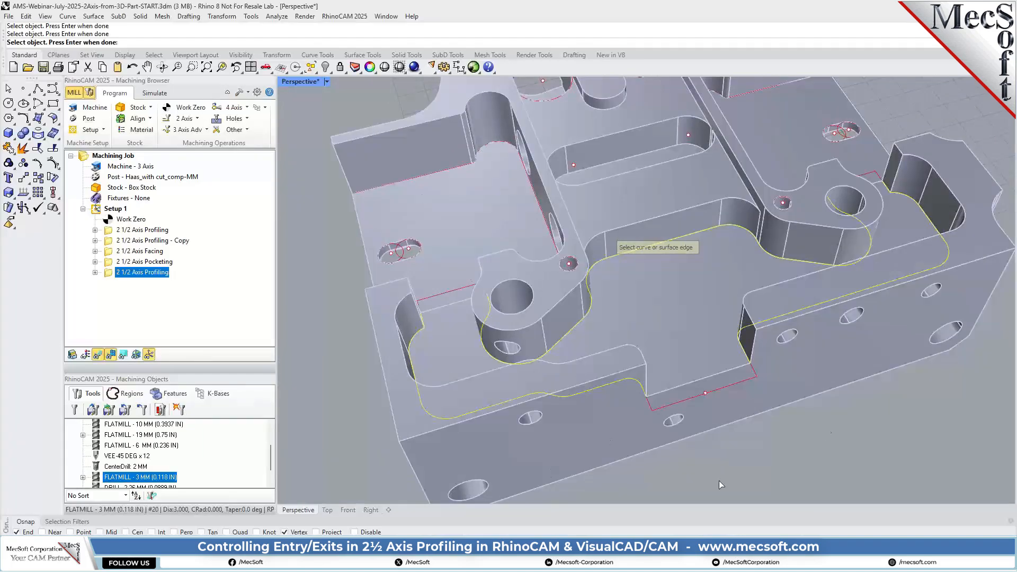
pyautogui.rightClick(853, 416)
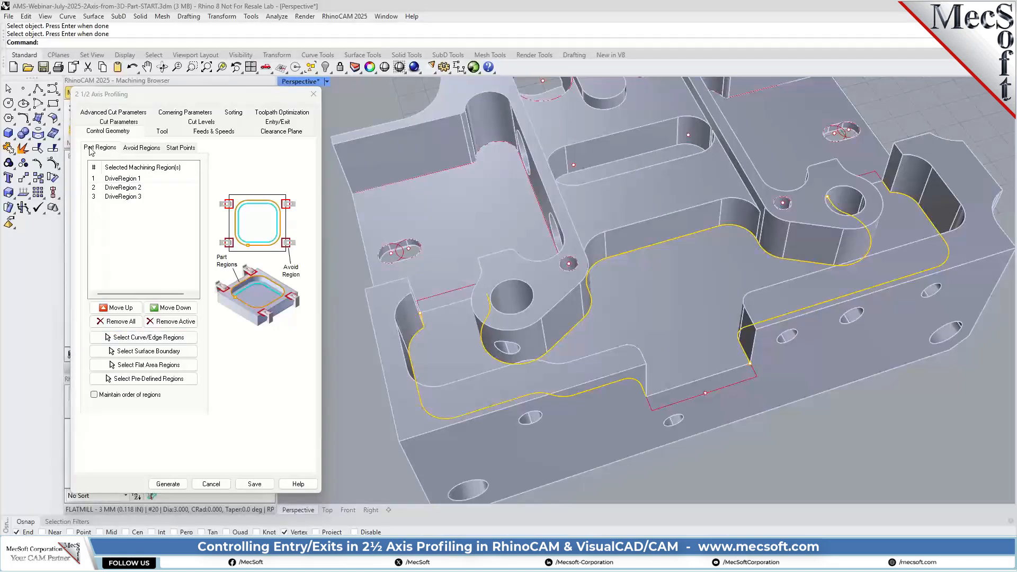
# Turn off the mid-point start for closed curves and have the cutting side determined using the 3D model
pyautogui.click(158, 132)
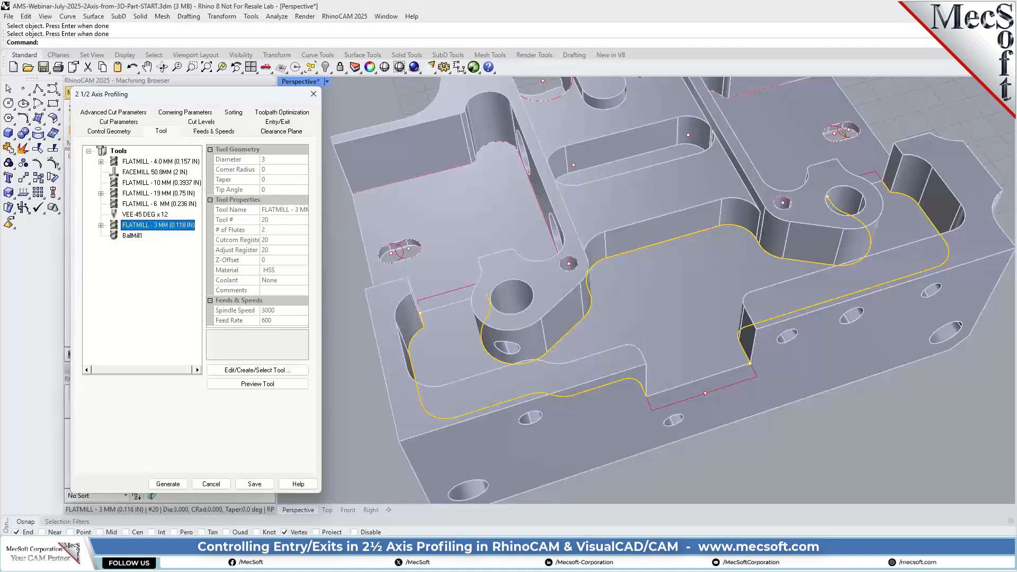
pyautogui.click(118, 124)
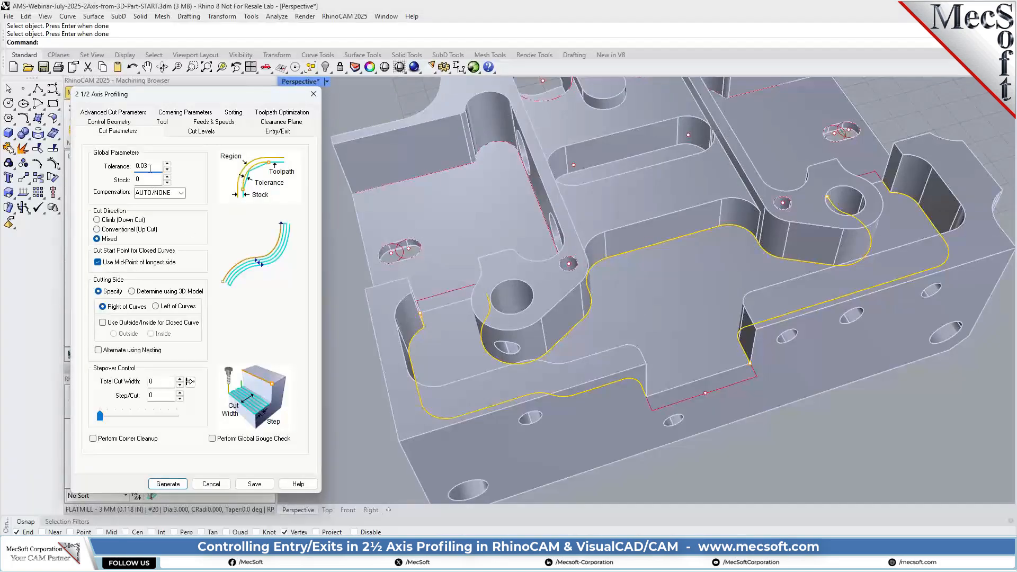
pyautogui.press('Tab')
pyautogui.click(97, 262)
pyautogui.click(131, 290)
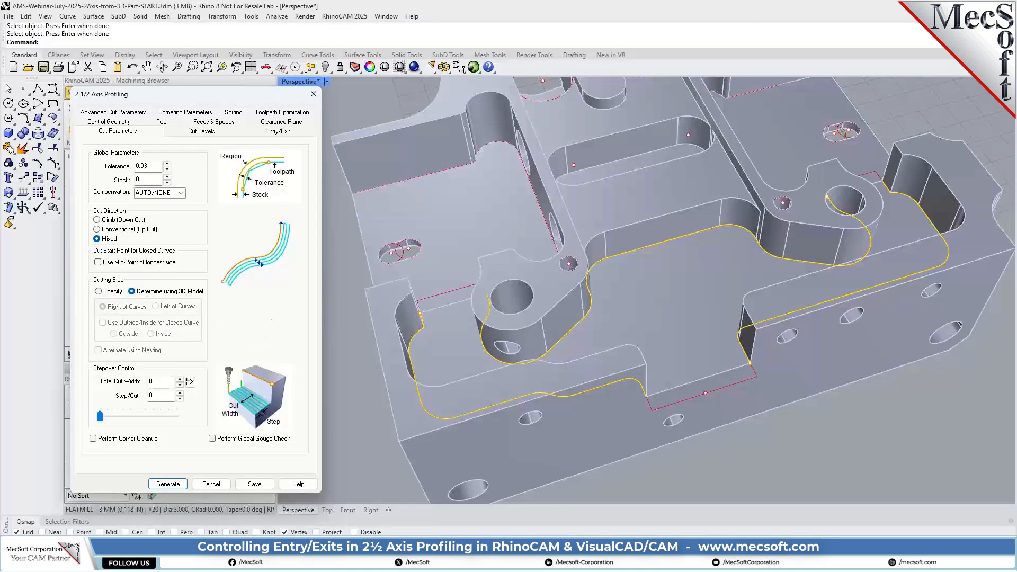
# Set the total cut depth to 7.493 by picking two points on the pocket wall, with the cut geometry at bottom
pyautogui.click(180, 132)
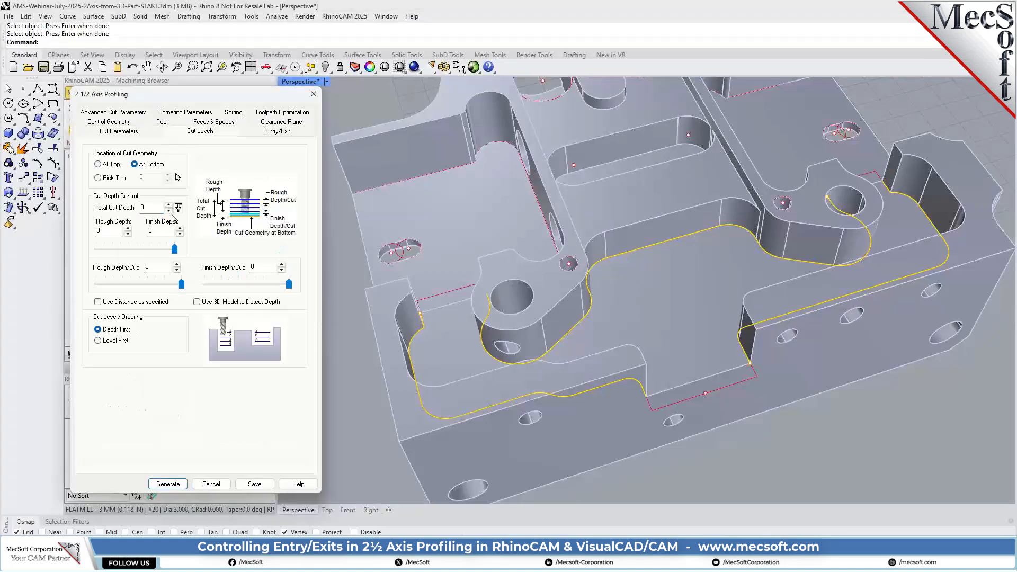
pyautogui.click(178, 208)
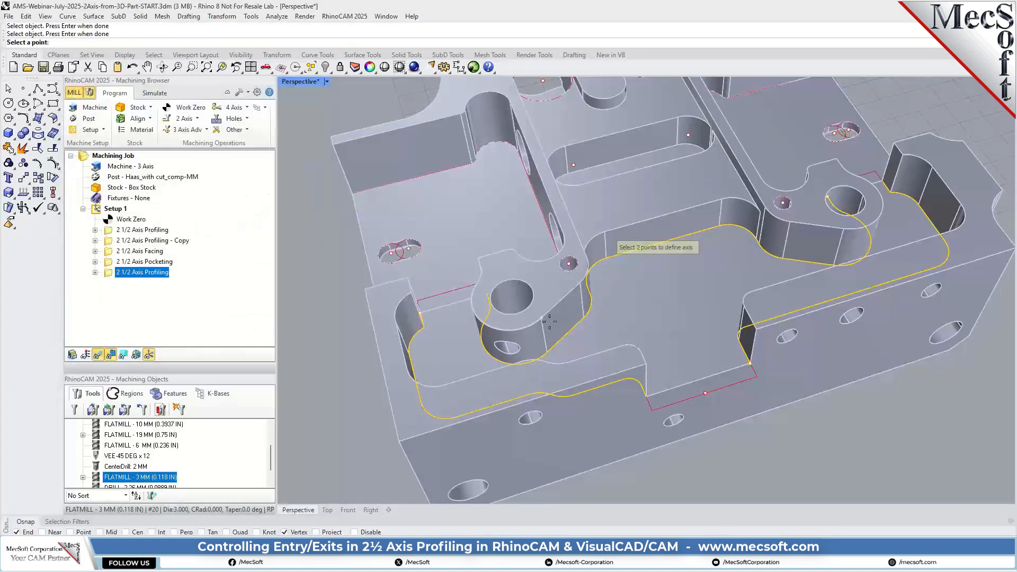
pyautogui.click(403, 322)
pyautogui.click(583, 311)
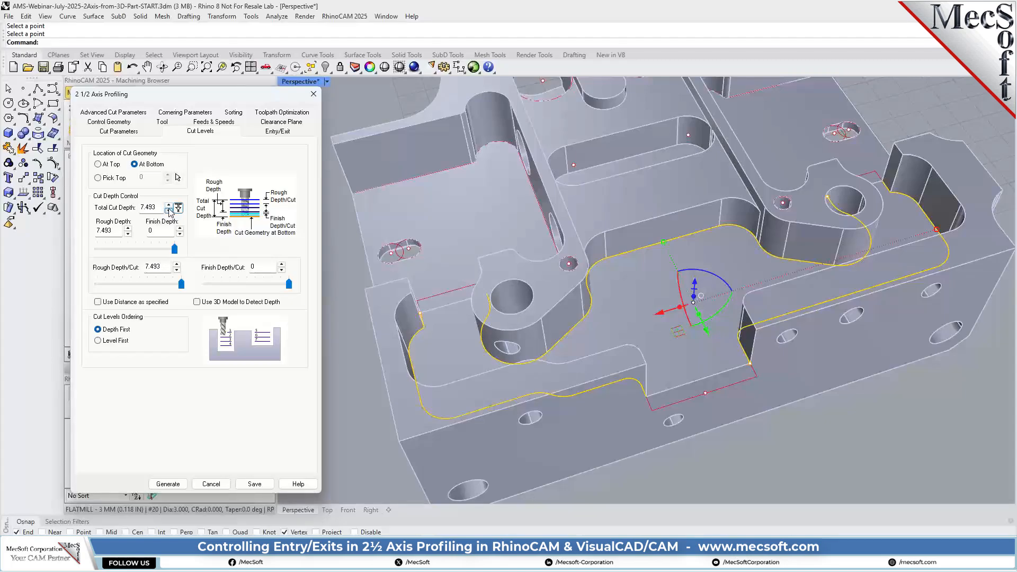
pyautogui.click(764, 443)
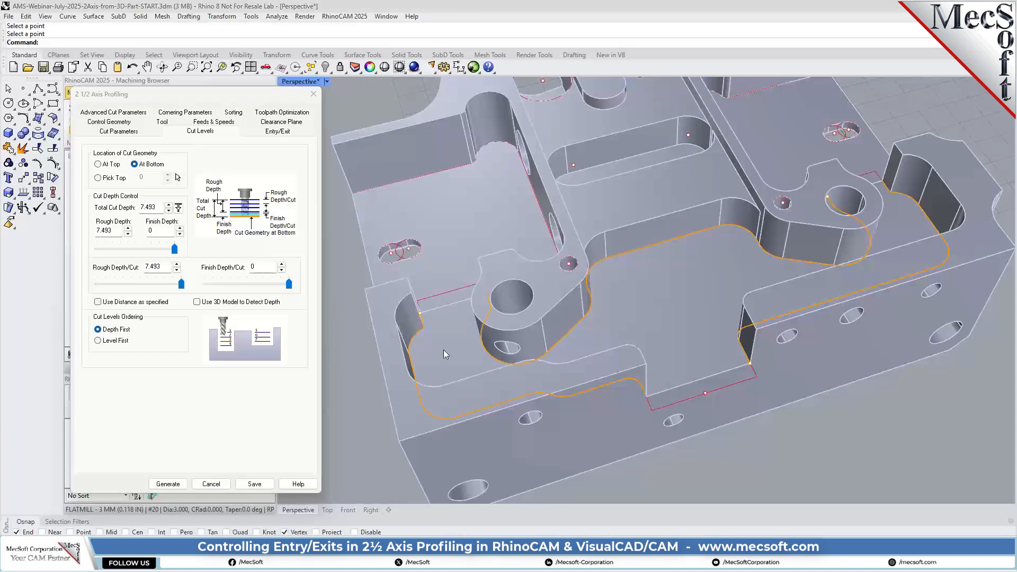
# Make the entry's engage motion linear with a length of 4 and an angle of 0
pyautogui.click(272, 131)
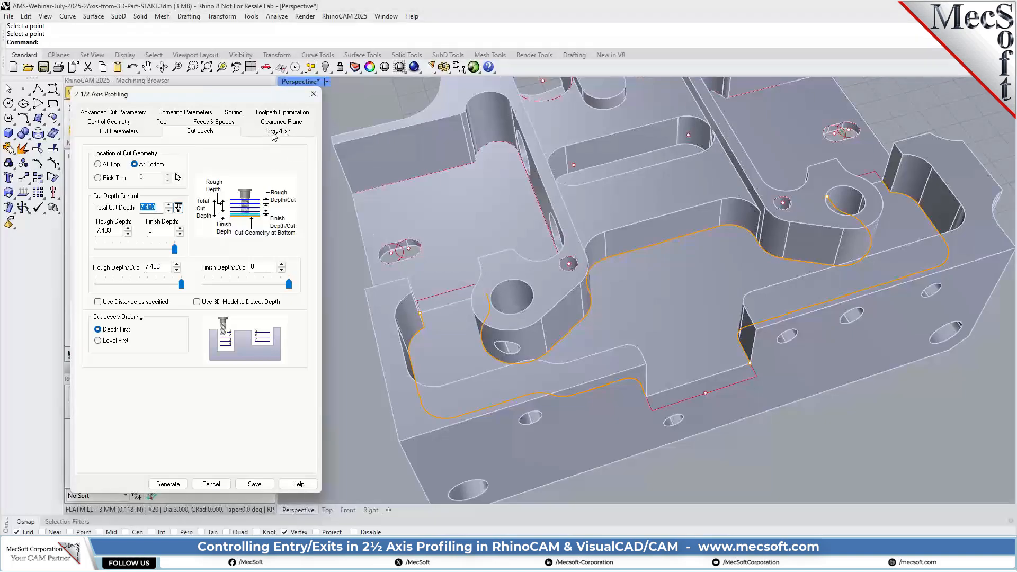
pyautogui.click(272, 132)
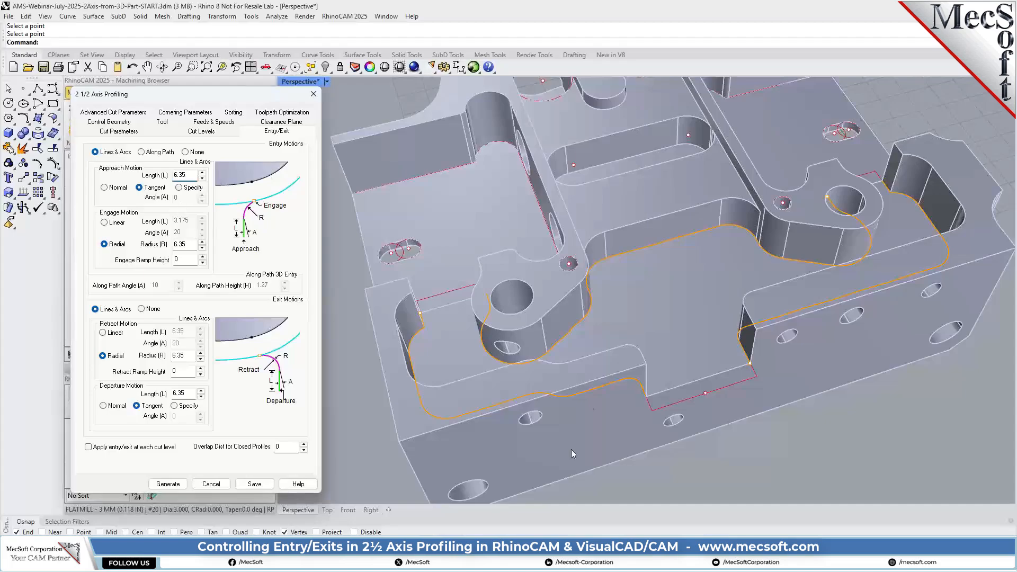
pyautogui.scroll(5, 657, 393)
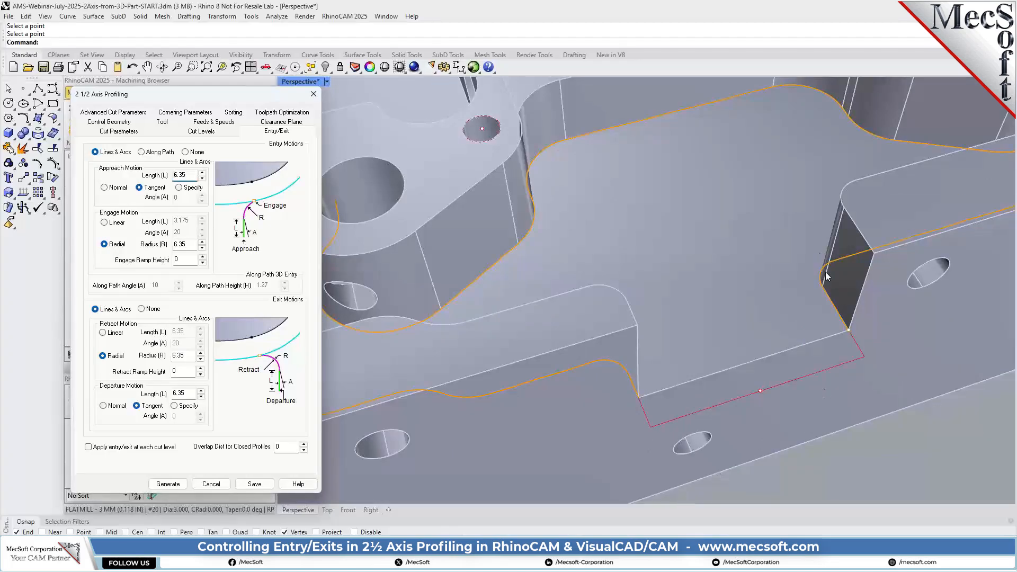
pyautogui.scroll(-8, 724, 389)
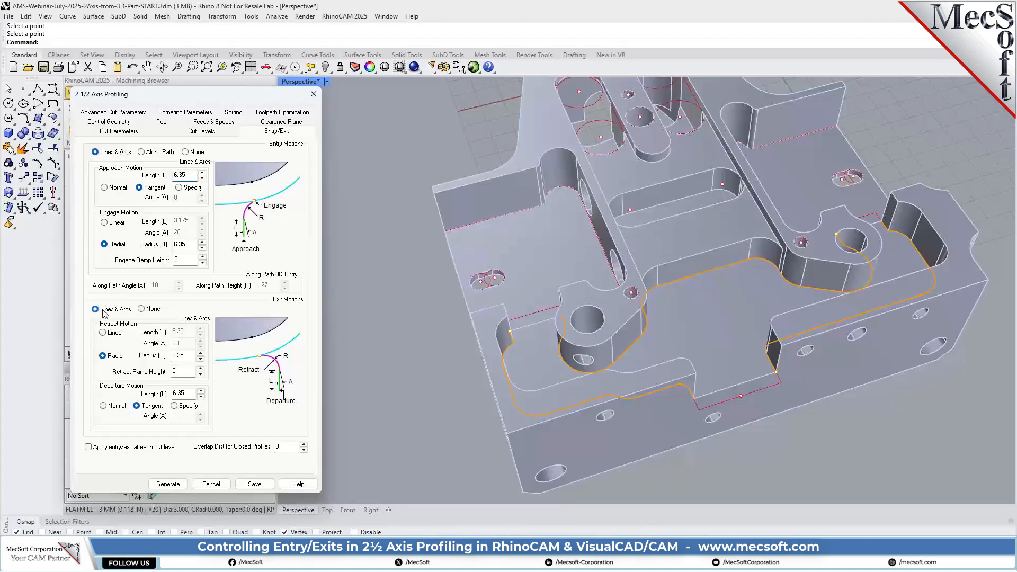
pyautogui.moveTo(193, 175); pyautogui.dragTo(160, 181)
pyautogui.click(117, 224)
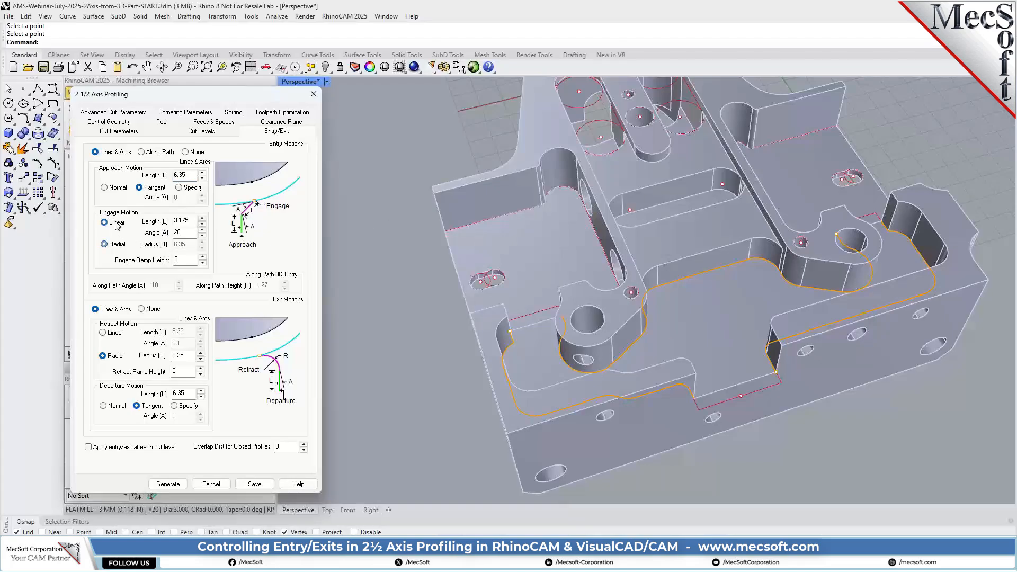
pyautogui.doubleClick(176, 221)
pyautogui.write('4')
pyautogui.press('Tab')
pyautogui.write('0')
# Make the exit's retract motion linear with length 4 and angle 0, and set the departure length to 4
pyautogui.click(114, 333)
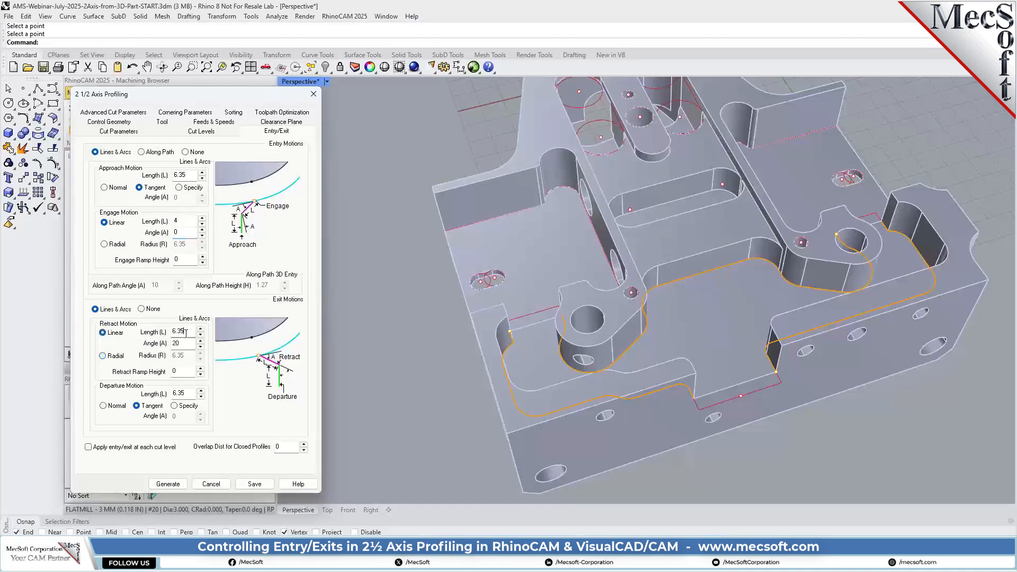
pyautogui.doubleClick(185, 332)
pyautogui.write('4')
pyautogui.doubleClick(180, 343)
pyautogui.write('0')
pyautogui.doubleClick(180, 394)
pyautogui.write('4')
# Apply the entry/exit at each cut level and generate the profiling toolpath around the pocket
pyautogui.click(90, 448)
pyautogui.click(168, 483)
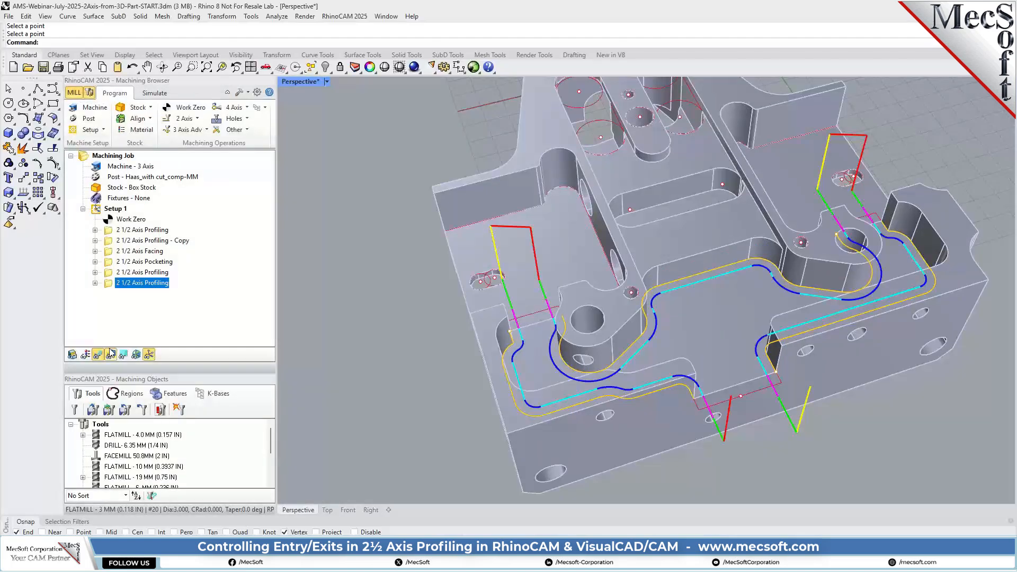
pyautogui.moveTo(506, 322); pyautogui.dragTo(719, 287, button='right')
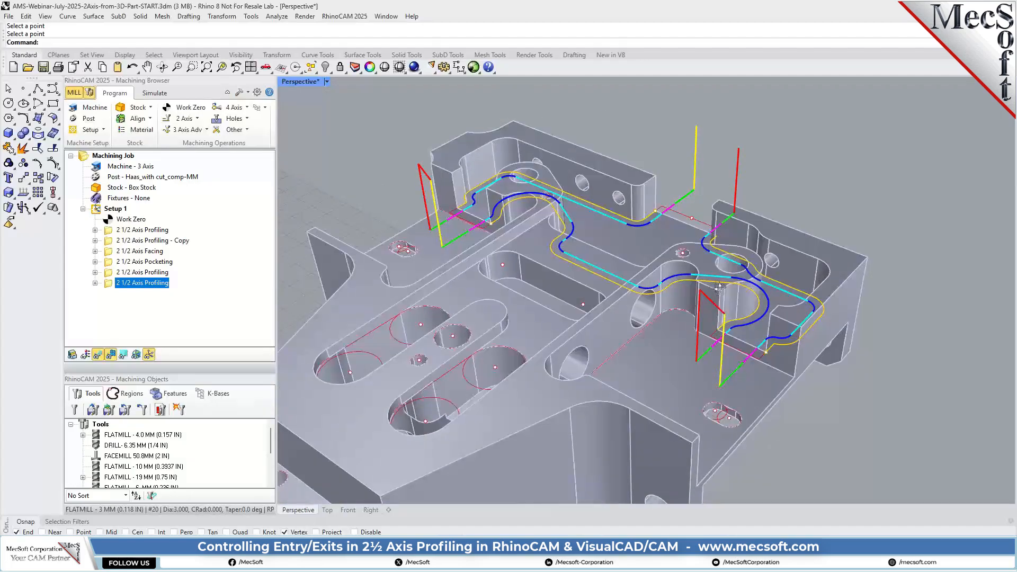
pyautogui.scroll(5, 777, 331)
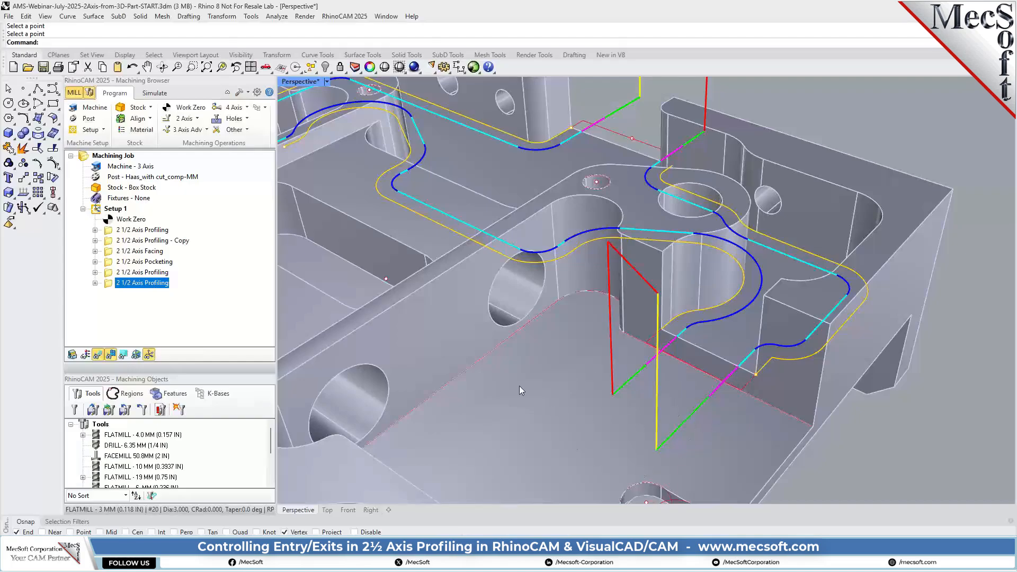
pyautogui.moveTo(645, 410); pyautogui.dragTo(740, 442, button='right')
pyautogui.moveTo(675, 404); pyautogui.dragTo(334, 302, button='right')
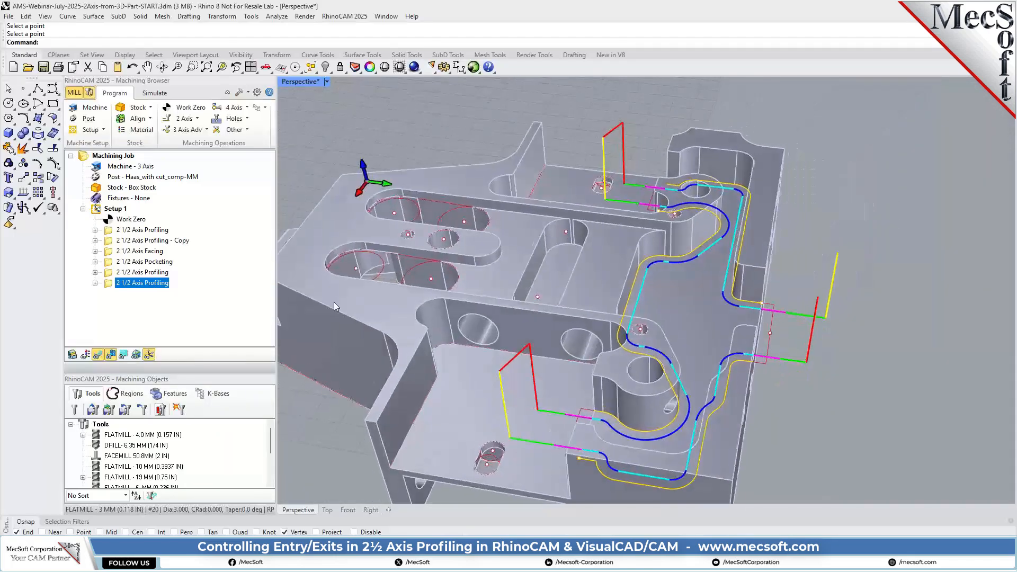
# Change the simulation color of the last 2 1/2 Axis Profiling operation to light blue
pyautogui.rightClick(155, 288)
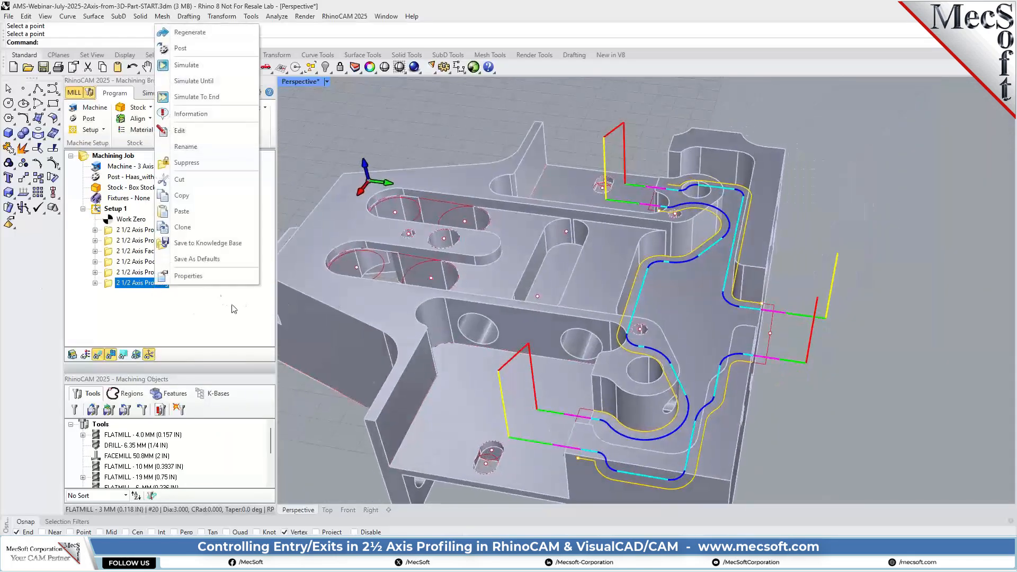
pyautogui.click(206, 275)
pyautogui.click(581, 224)
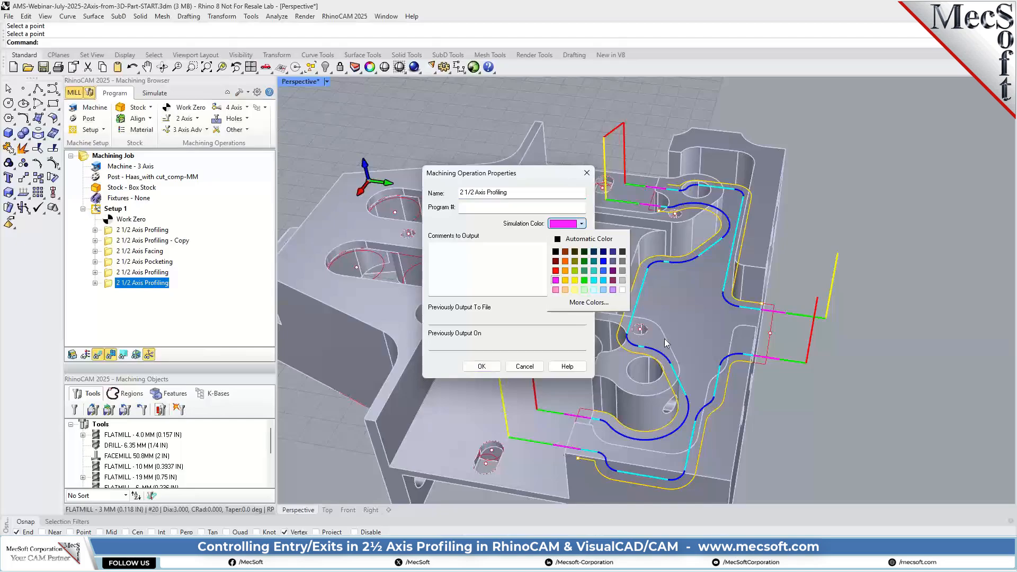
pyautogui.click(603, 290)
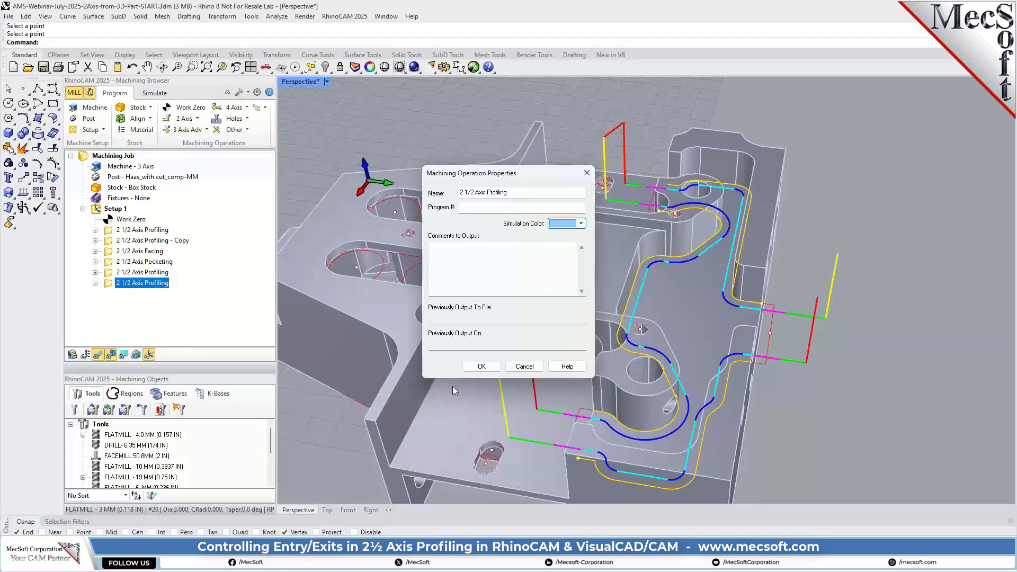
pyautogui.click(482, 367)
# Play the cut material simulation of the new profiling operation, inspect the machined pocket, and return to programming mode
pyautogui.click(155, 93)
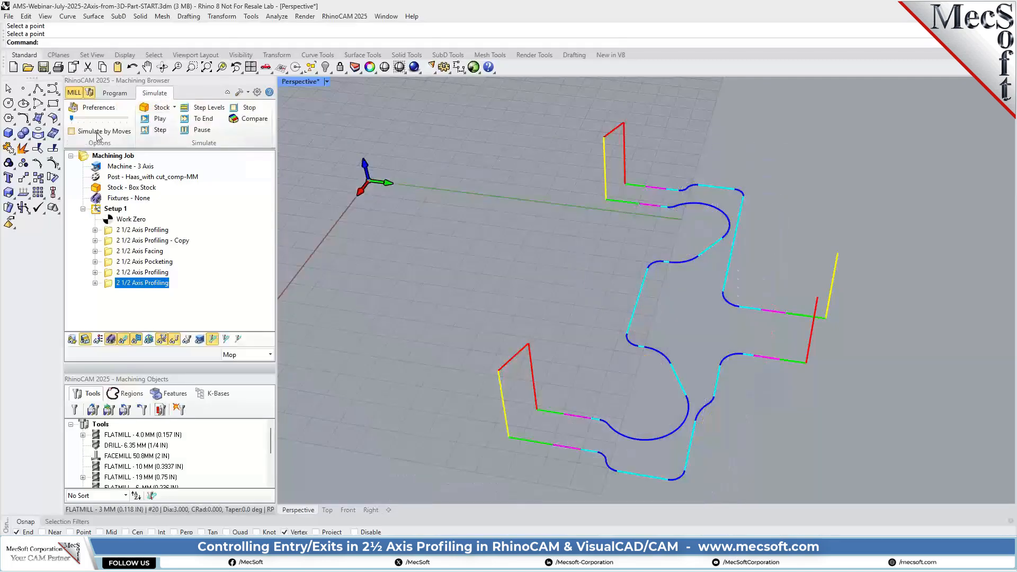
pyautogui.click(160, 120)
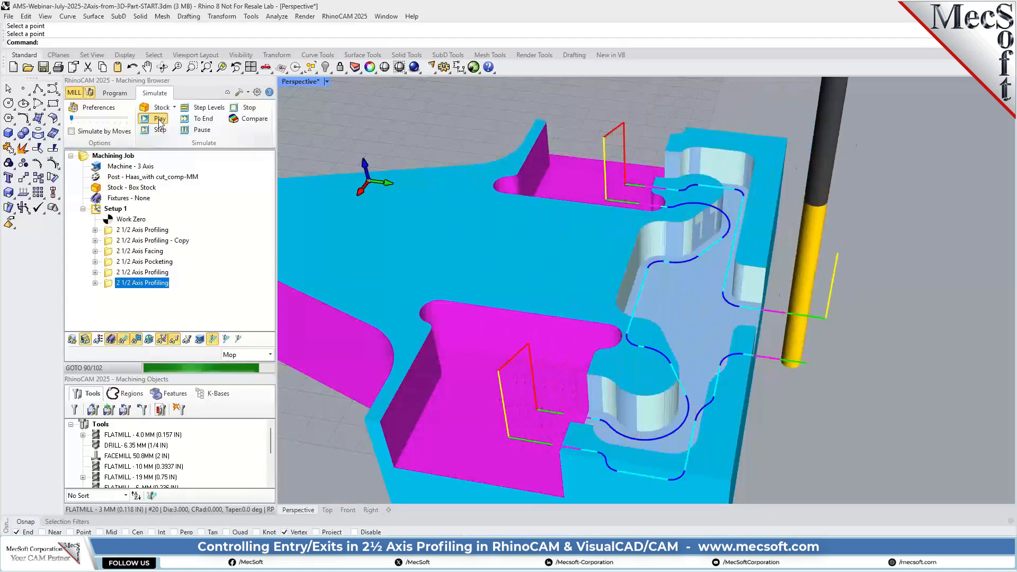
pyautogui.moveTo(827, 348); pyautogui.dragTo(813, 306, button='right')
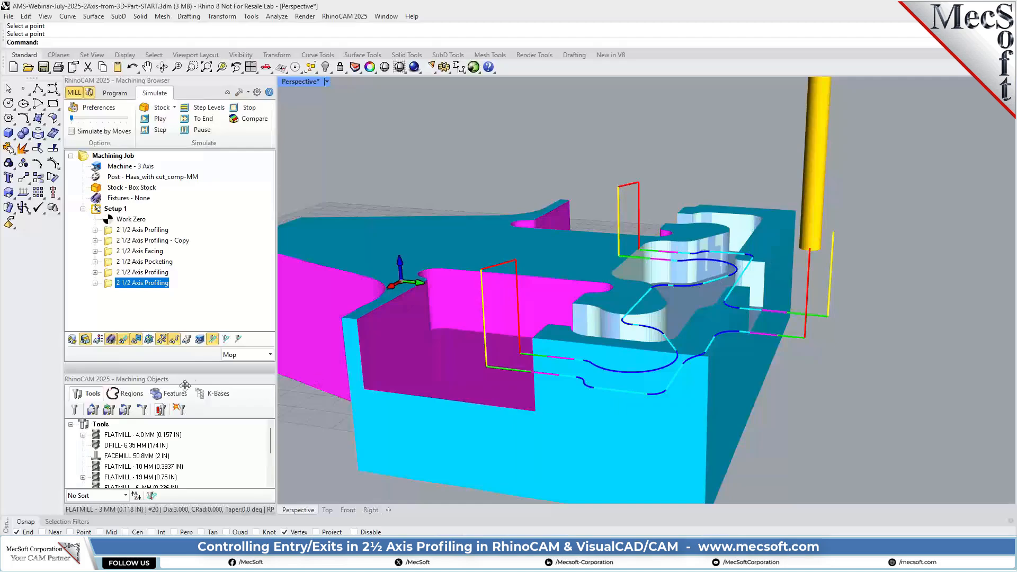
pyautogui.click(116, 93)
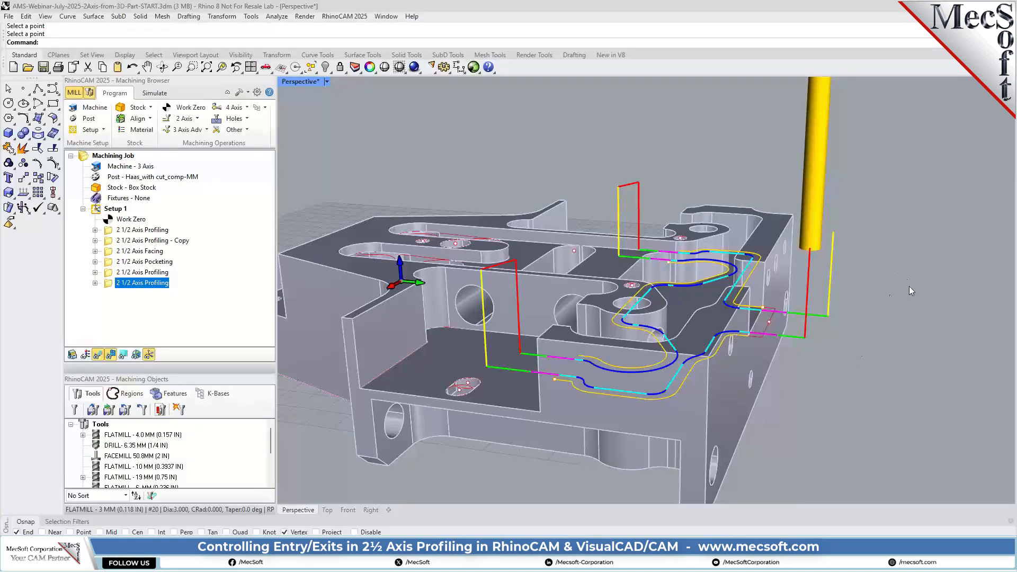
pyautogui.moveTo(909, 286); pyautogui.dragTo(958, 316, button='right')
pyautogui.moveTo(958, 316); pyautogui.dragTo(960, 313, button='right')
pyautogui.scroll(-3, 931, 197)
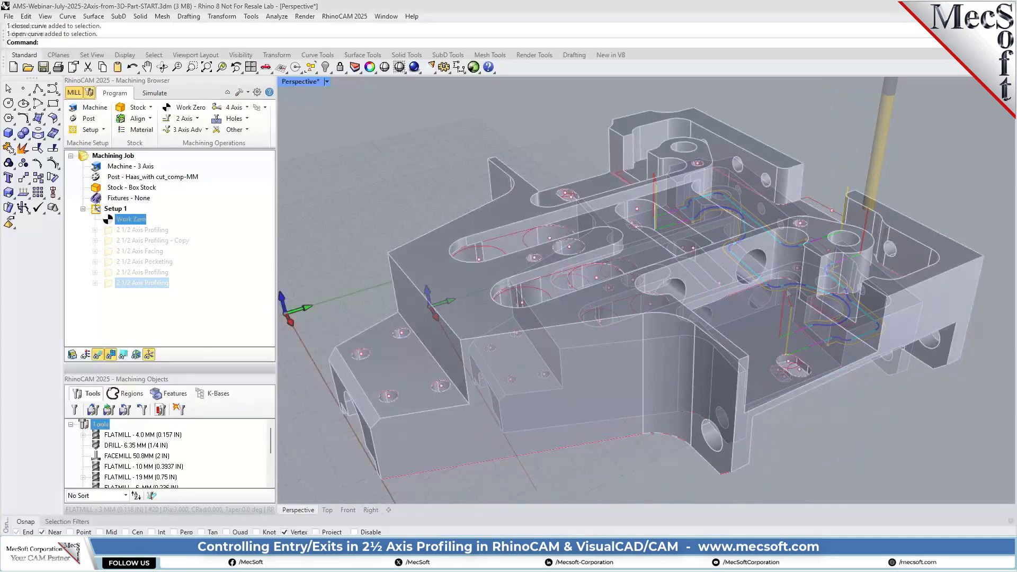
# Look over the part's outer side walls and start a new 2 1/2 Axis Profiling operation
pyautogui.scroll(-2, 545, 254)
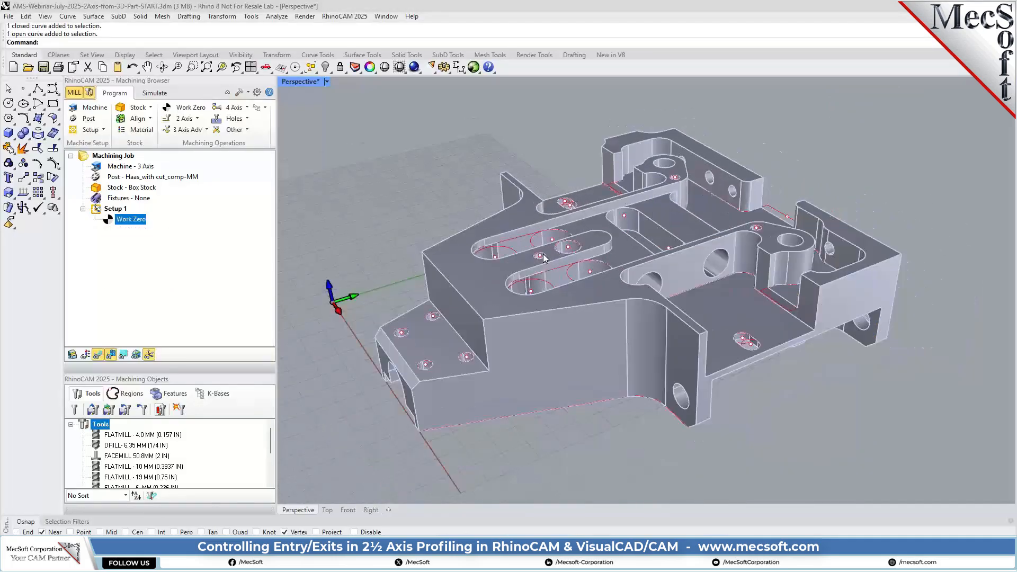
pyautogui.moveTo(550, 395); pyautogui.dragTo(785, 338, button='right')
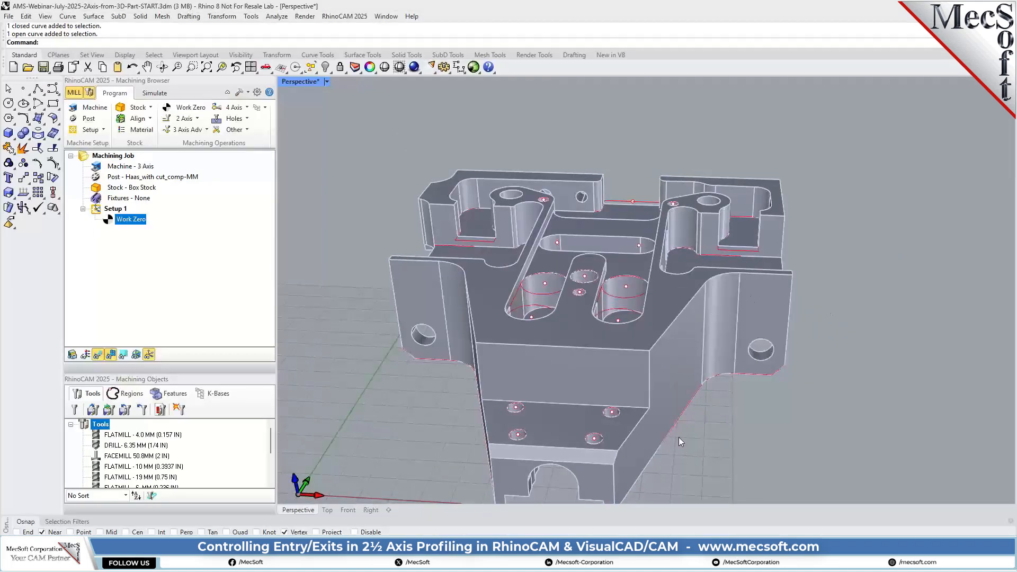
pyautogui.moveTo(383, 367); pyautogui.dragTo(439, 367, button='right')
pyautogui.moveTo(692, 496); pyautogui.dragTo(476, 489, button='right')
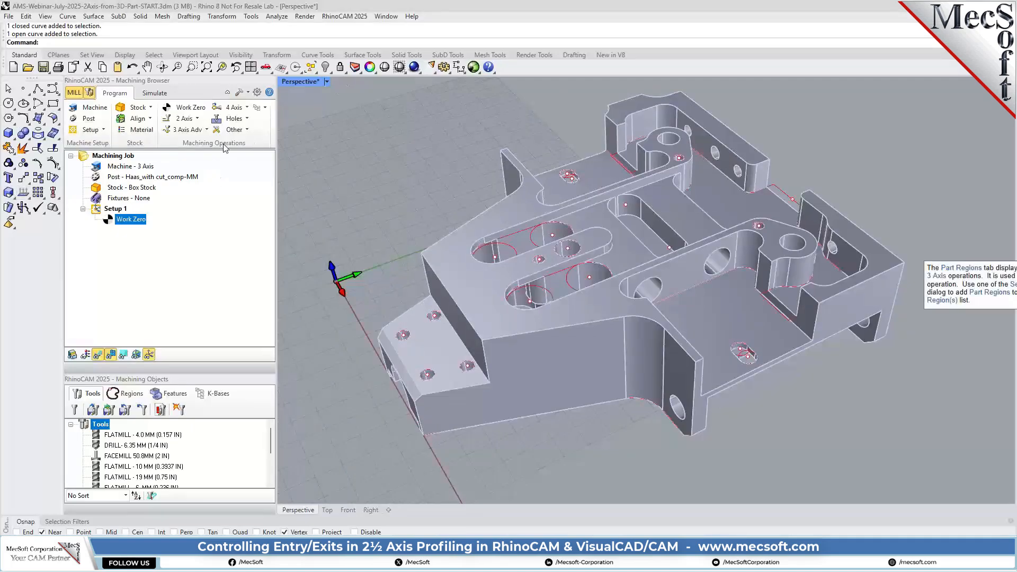
pyautogui.click(195, 119)
pyautogui.click(332, 138)
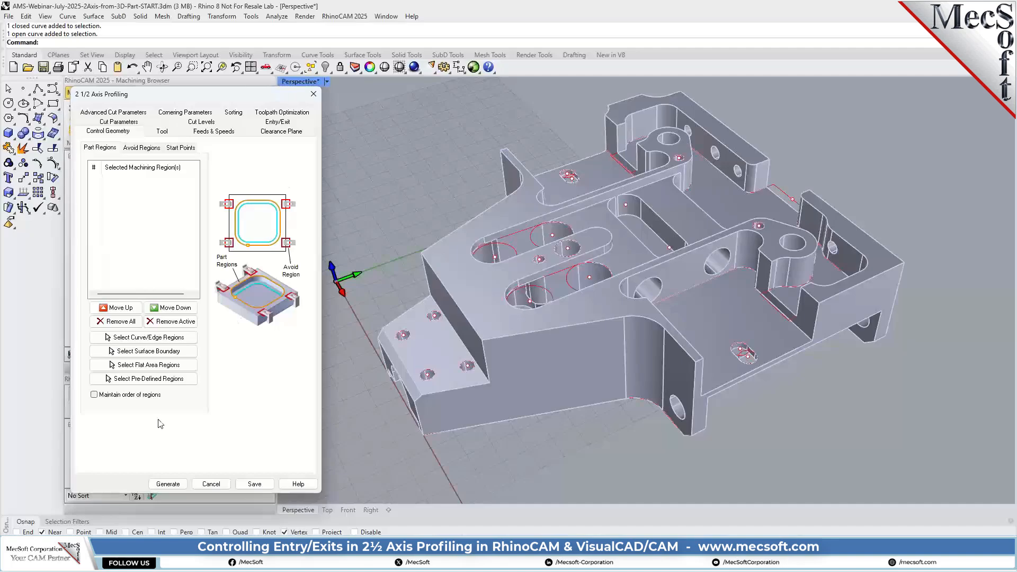
# Select the two open curves along the bottom of the part's opposite angled side walls as part regions
pyautogui.click(161, 340)
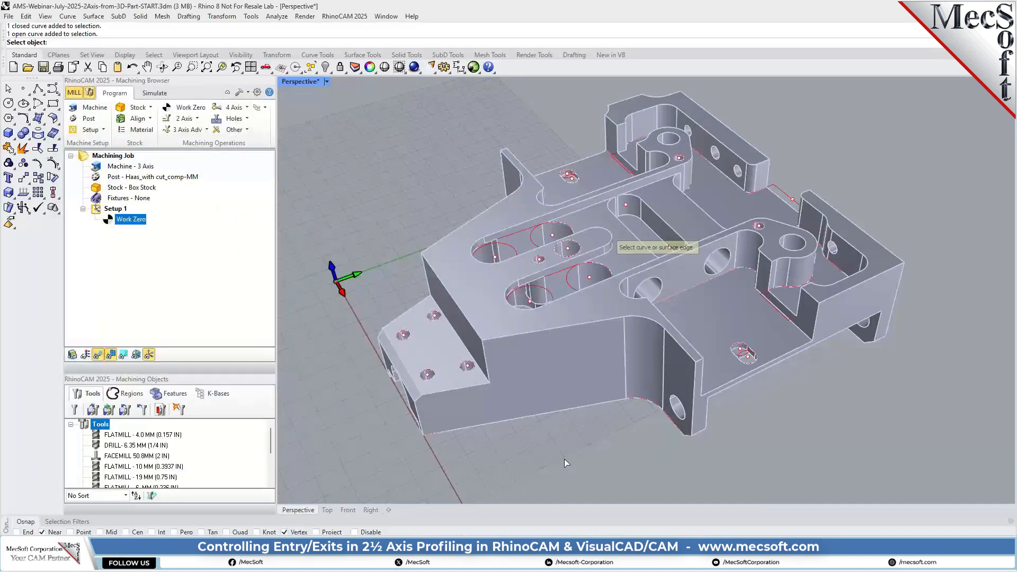
pyautogui.click(641, 398)
pyautogui.click(685, 432)
pyautogui.moveTo(480, 439); pyautogui.dragTo(545, 310, button='right')
pyautogui.scroll(-3, 545, 311)
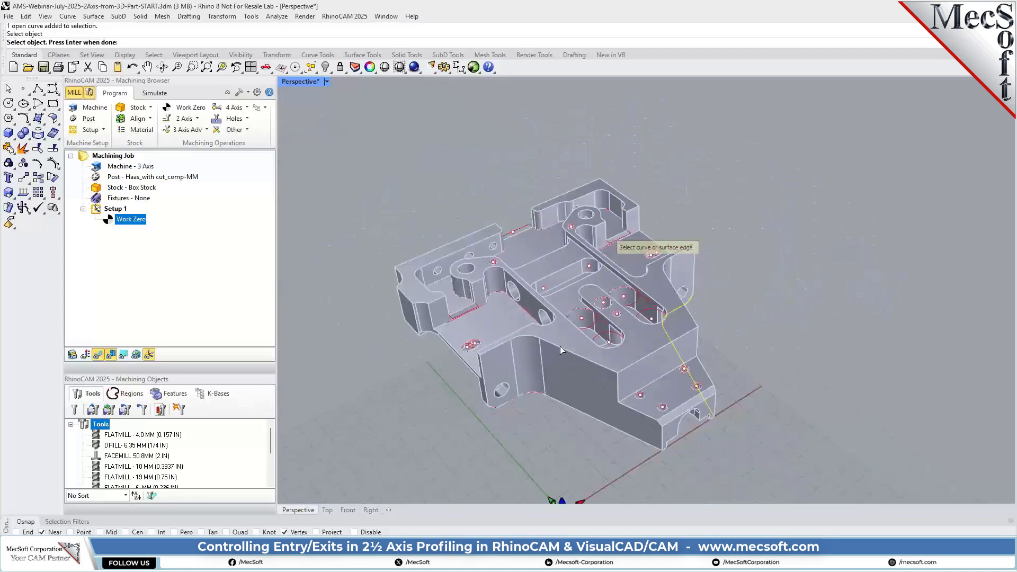
pyautogui.click(535, 392)
pyautogui.click(575, 421)
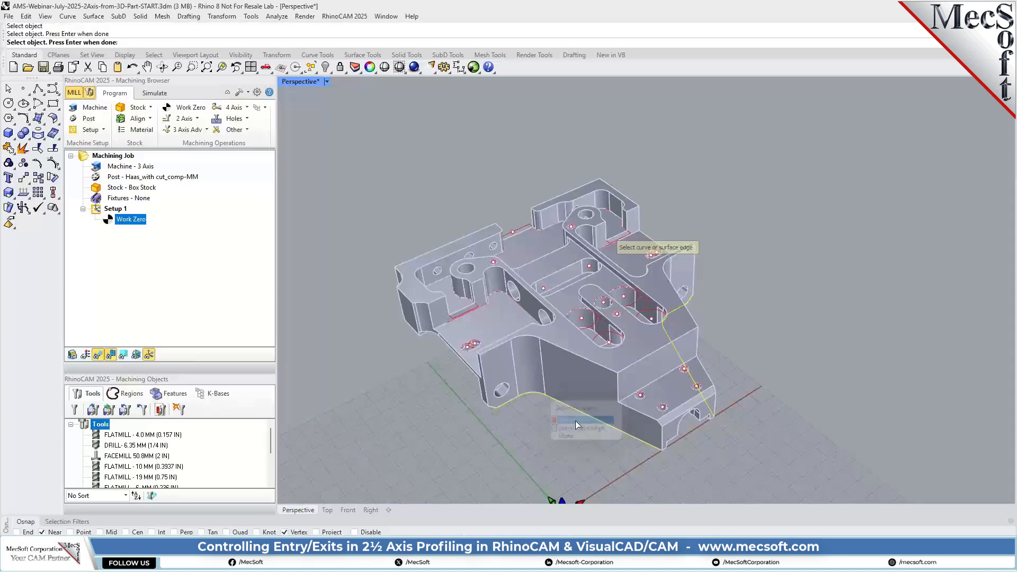
pyautogui.moveTo(782, 370); pyautogui.dragTo(657, 363, button='right')
pyautogui.scroll(2, 622, 327)
pyautogui.scroll(2, 652, 333)
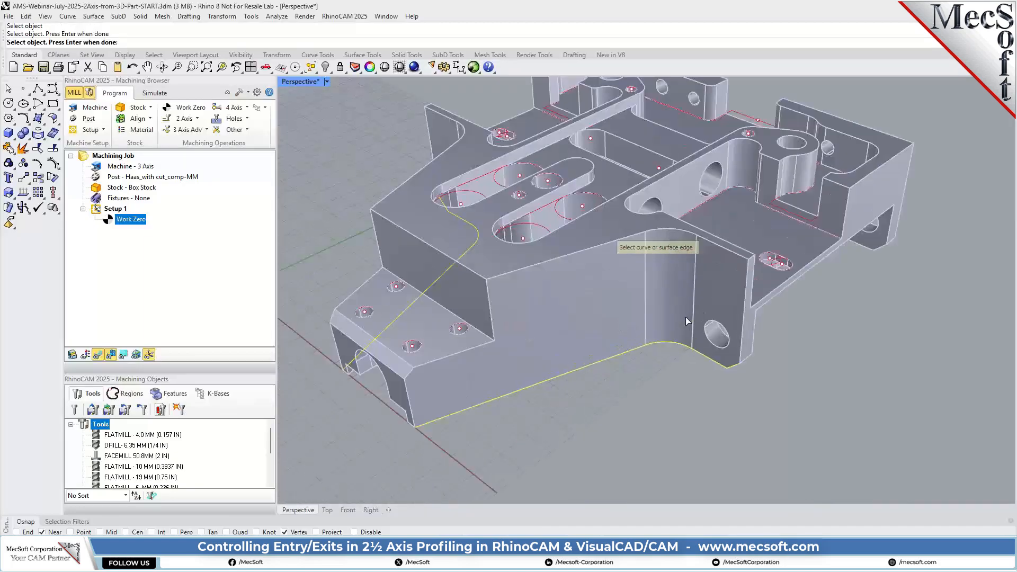
pyautogui.scroll(2, 658, 345)
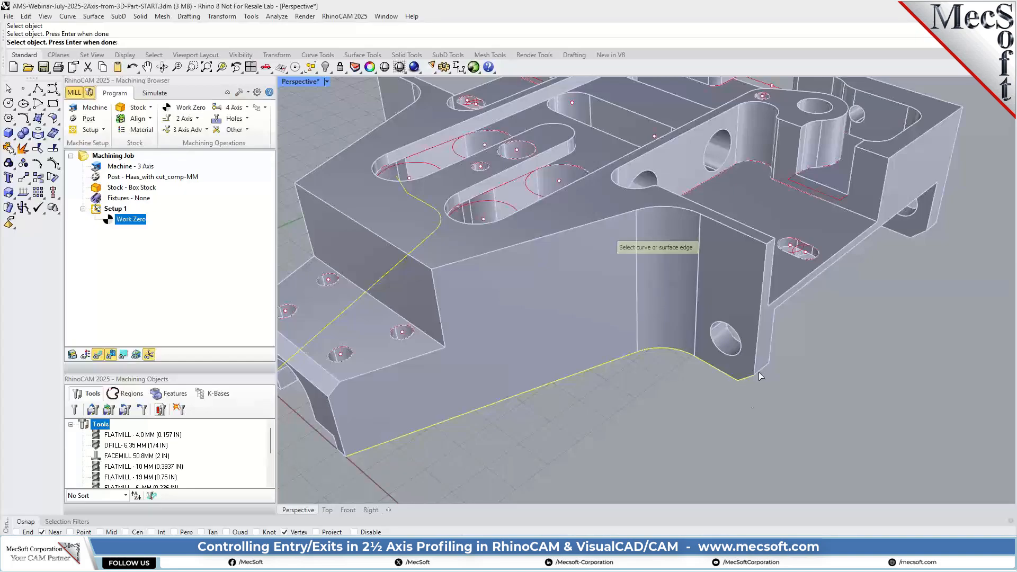
pyautogui.moveTo(759, 372); pyautogui.dragTo(740, 411, button='right')
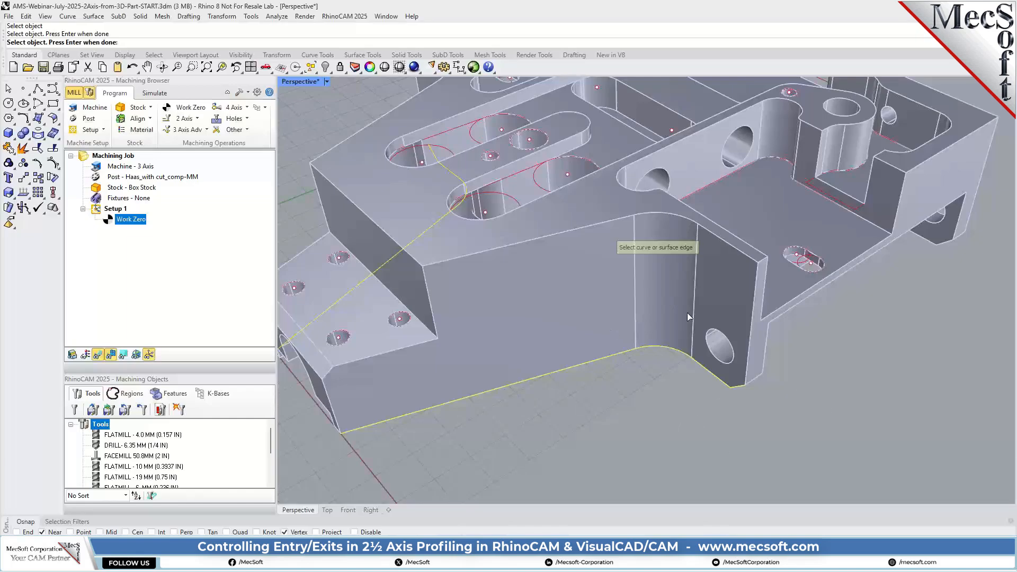
pyautogui.press('Return')
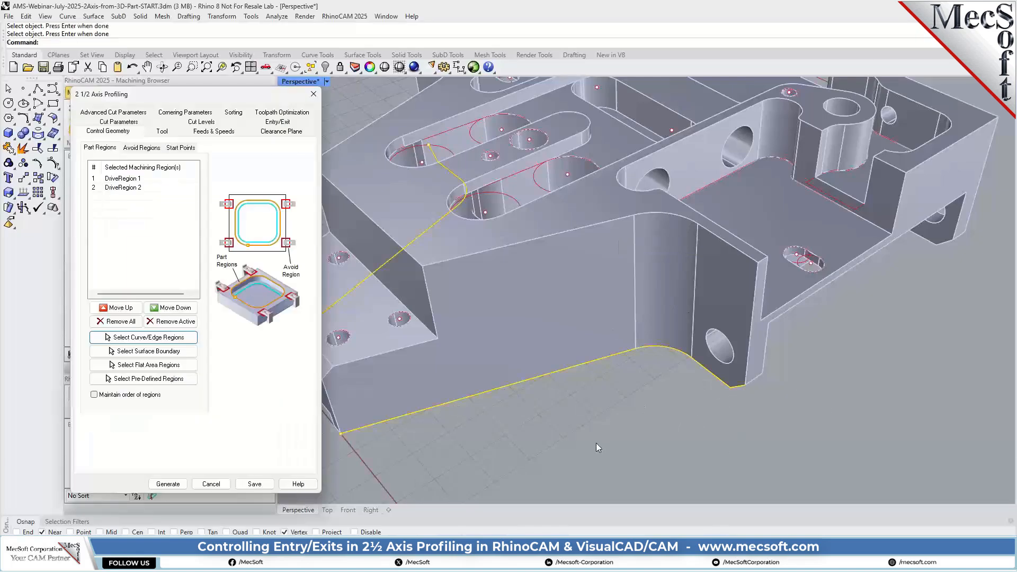
# Choose the FLATMILL - 19 MM (0.75 IN) tool and check the operation's feeds and clearance plane settings
pyautogui.click(162, 131)
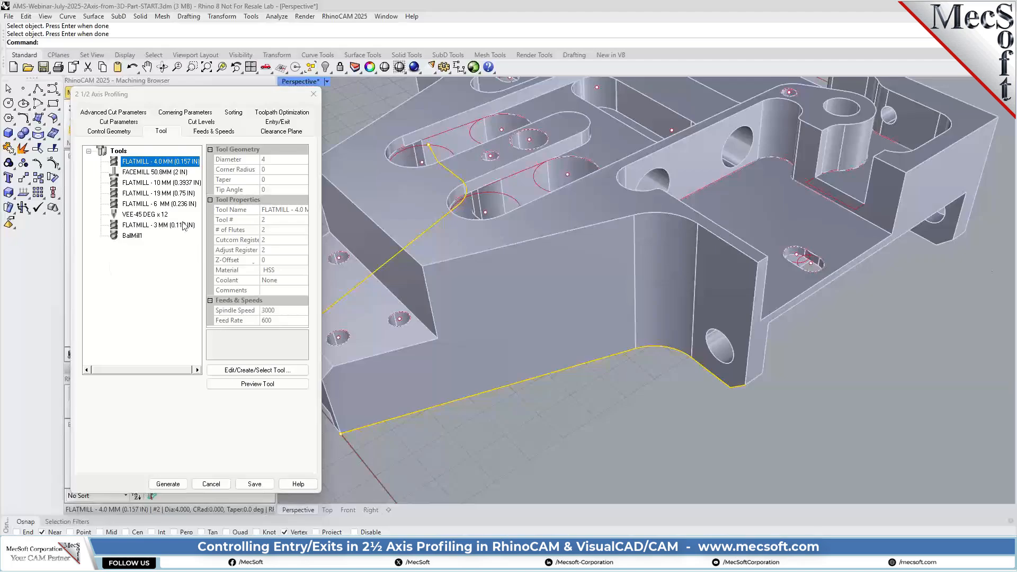
pyautogui.click(129, 198)
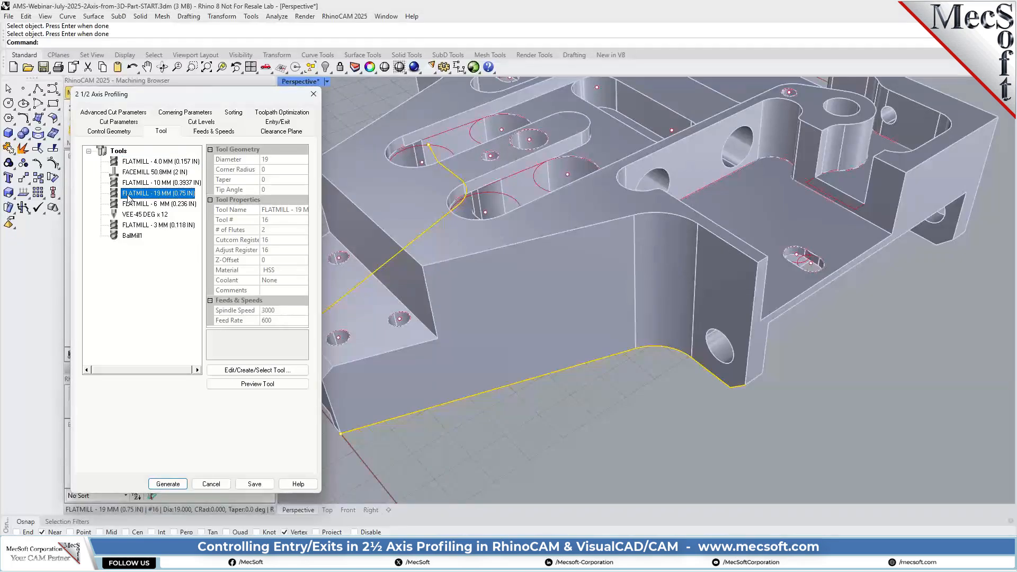
pyautogui.click(212, 132)
pyautogui.click(281, 131)
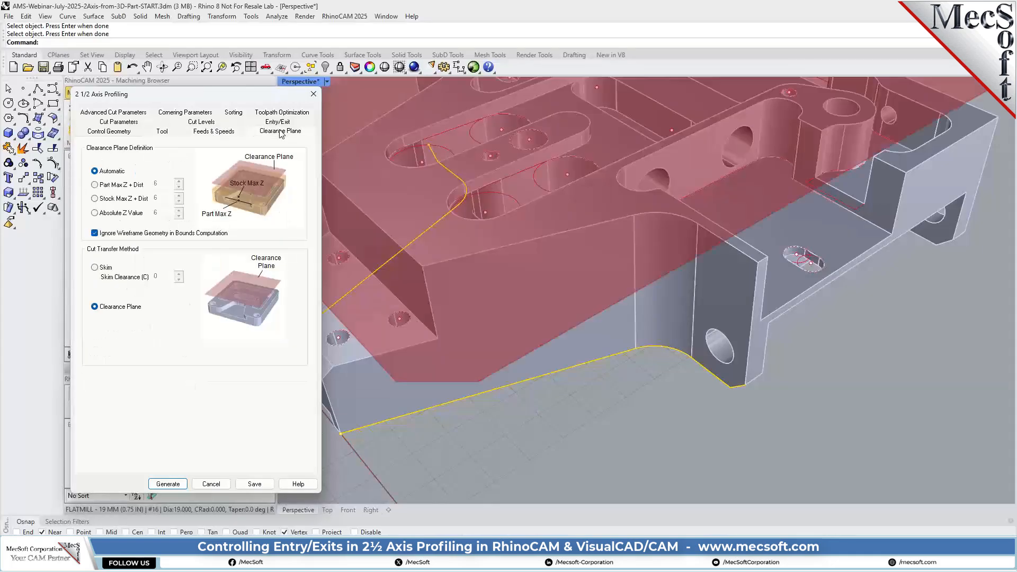
# Set the cut direction to Conventional (Up Cut) and have the cutting side determined using the 3D model
pyautogui.click(113, 123)
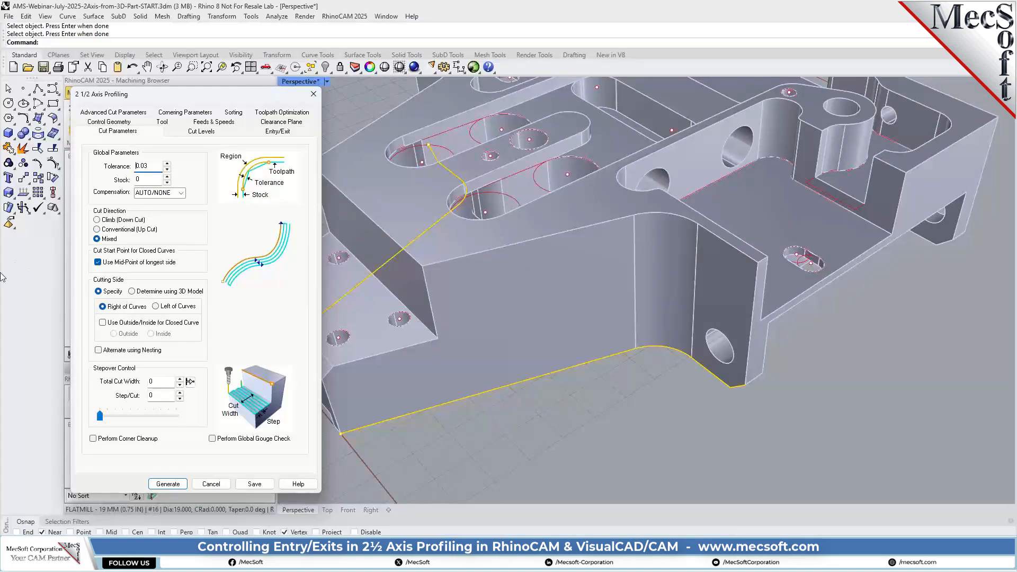
pyautogui.scroll(-3, 620, 403)
pyautogui.scroll(-2, 621, 405)
pyautogui.scroll(2, 598, 269)
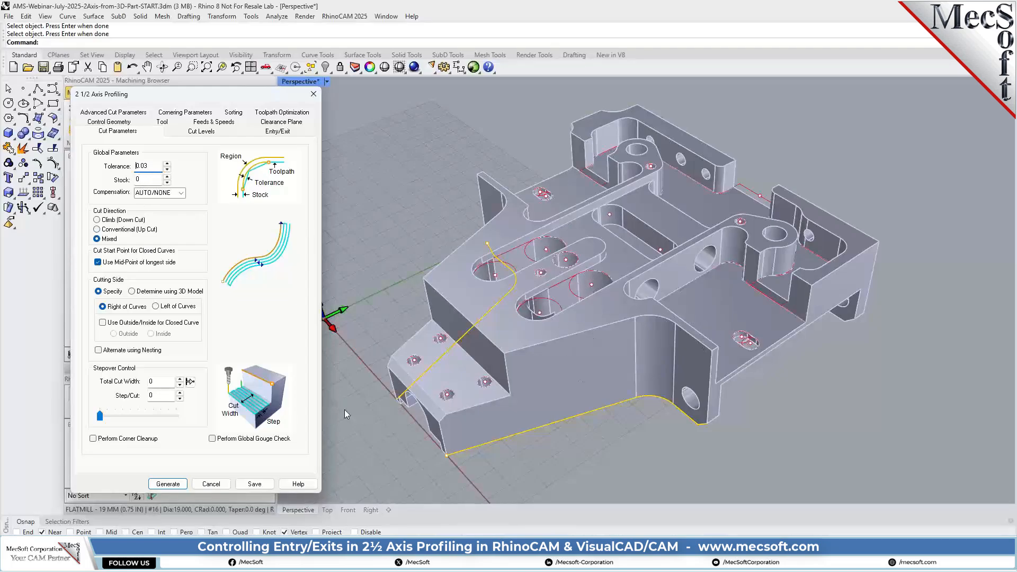
pyautogui.doubleClick(149, 178)
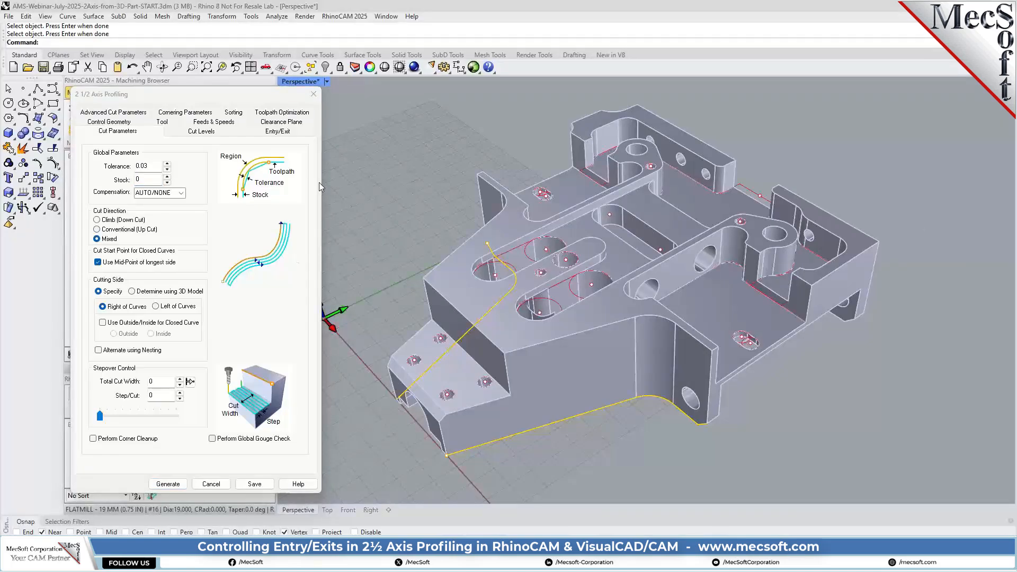
pyautogui.click(120, 229)
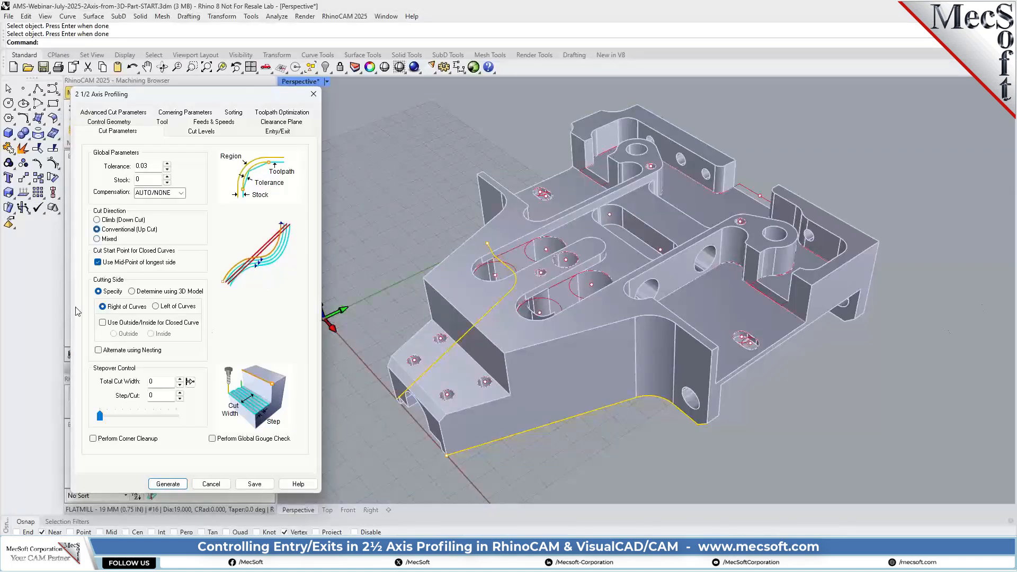
pyautogui.click(132, 292)
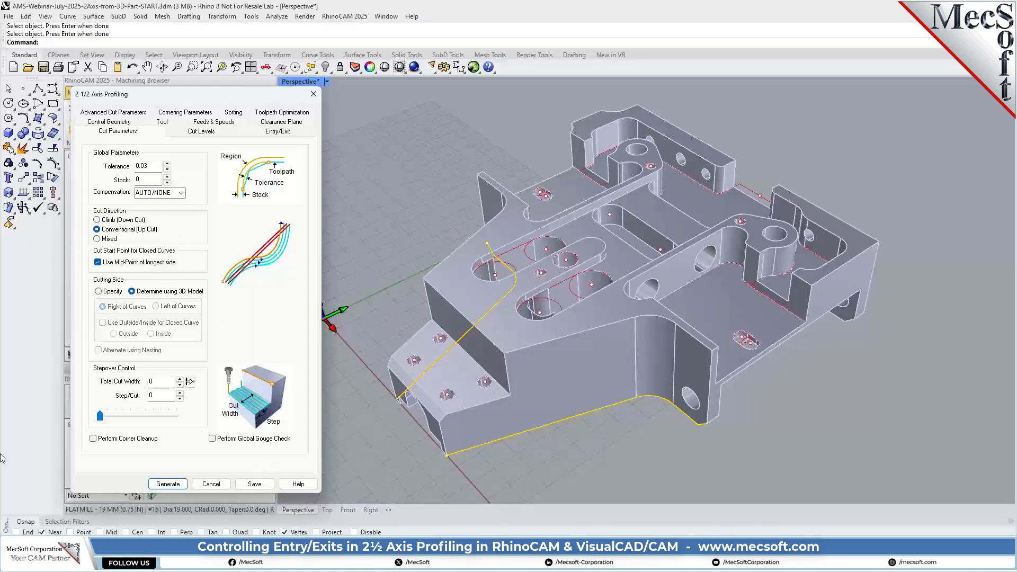
# Set the stepover's total cut width to 12 and the step per cut to 6
pyautogui.scroll(-3, 615, 310)
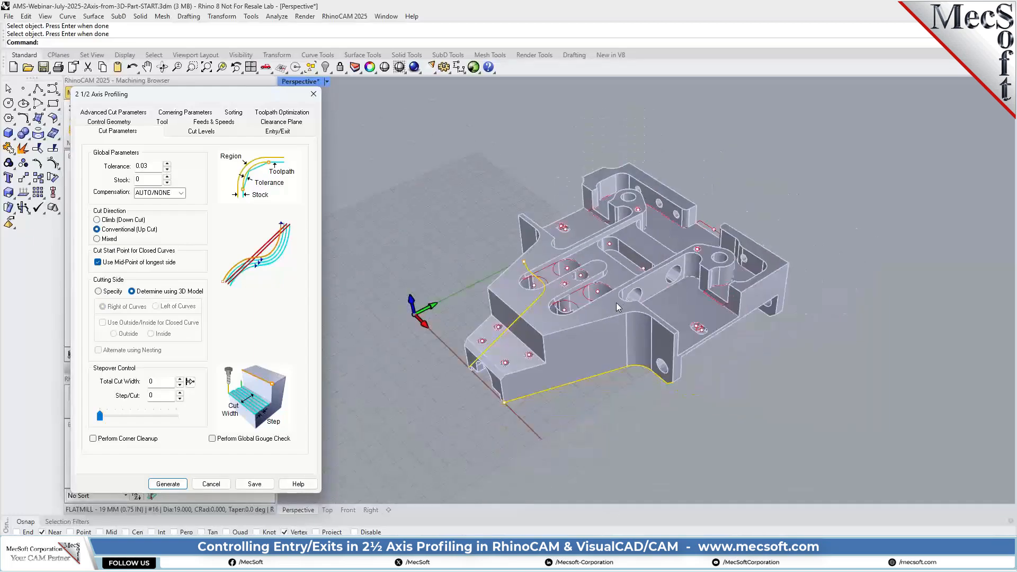
pyautogui.scroll(4, 558, 371)
pyautogui.moveTo(541, 376); pyautogui.dragTo(624, 356, button='right')
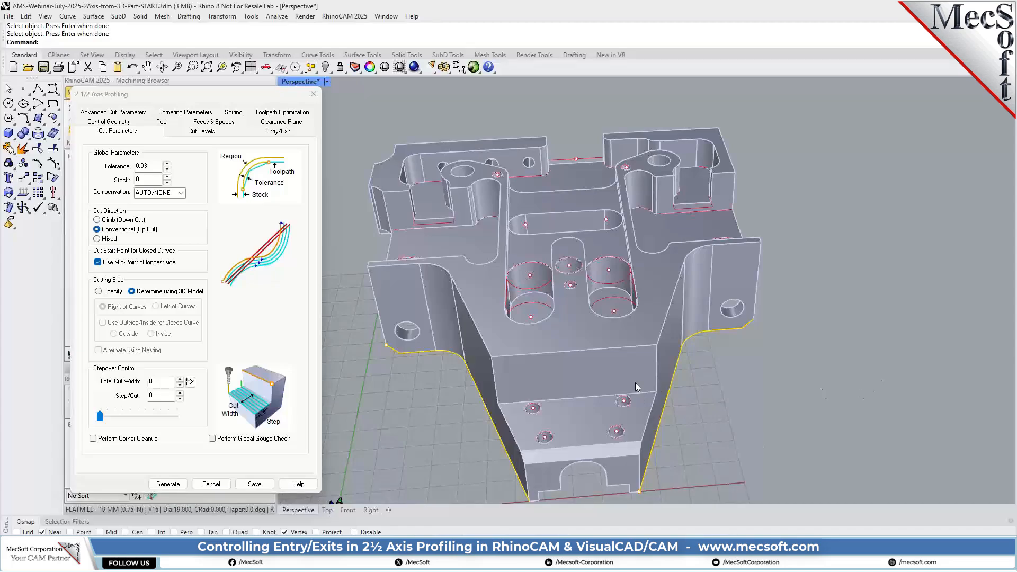
pyautogui.moveTo(786, 366); pyautogui.dragTo(651, 324, button='right')
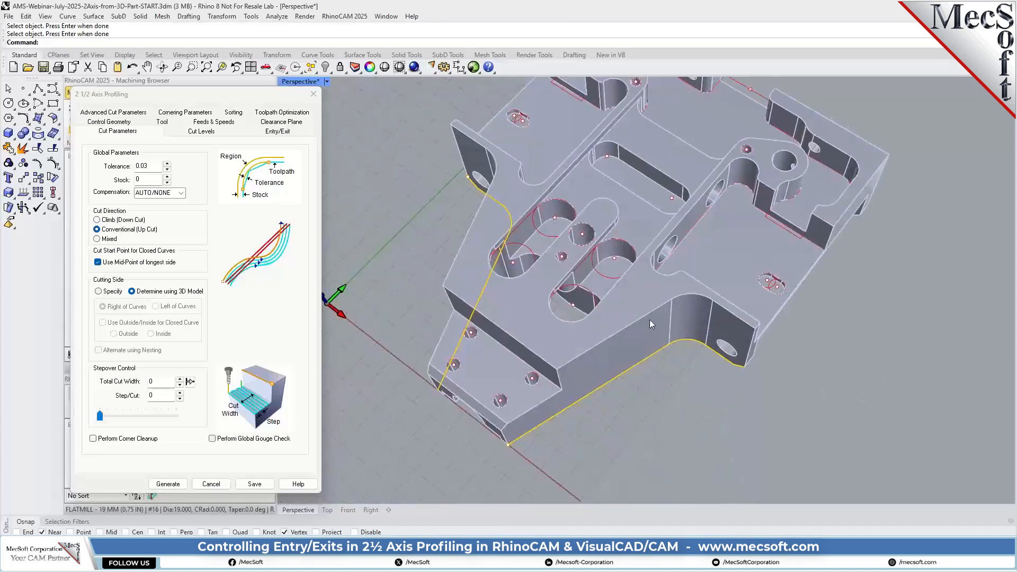
pyautogui.moveTo(680, 414); pyautogui.dragTo(664, 368, button='right')
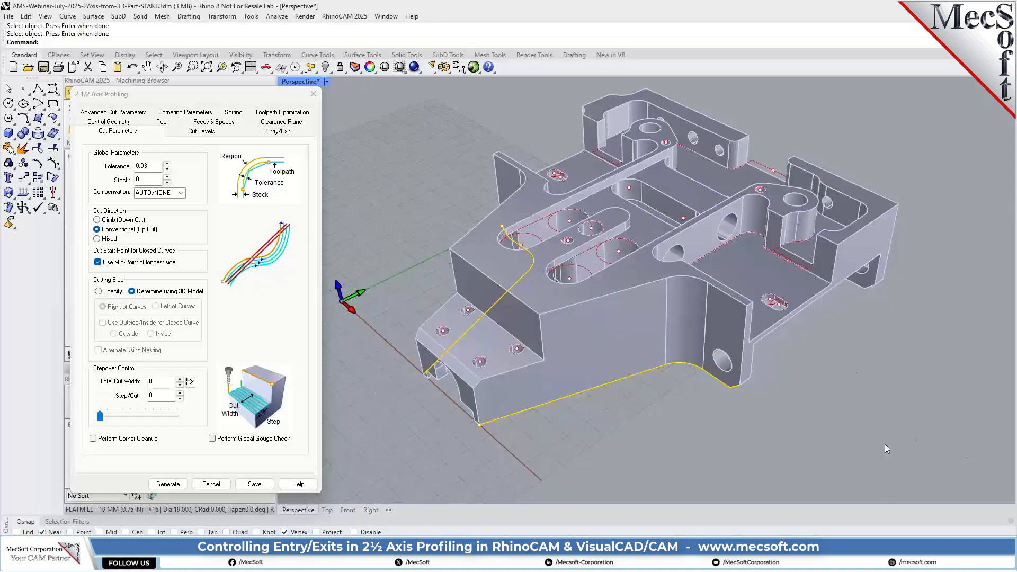
pyautogui.click(165, 380)
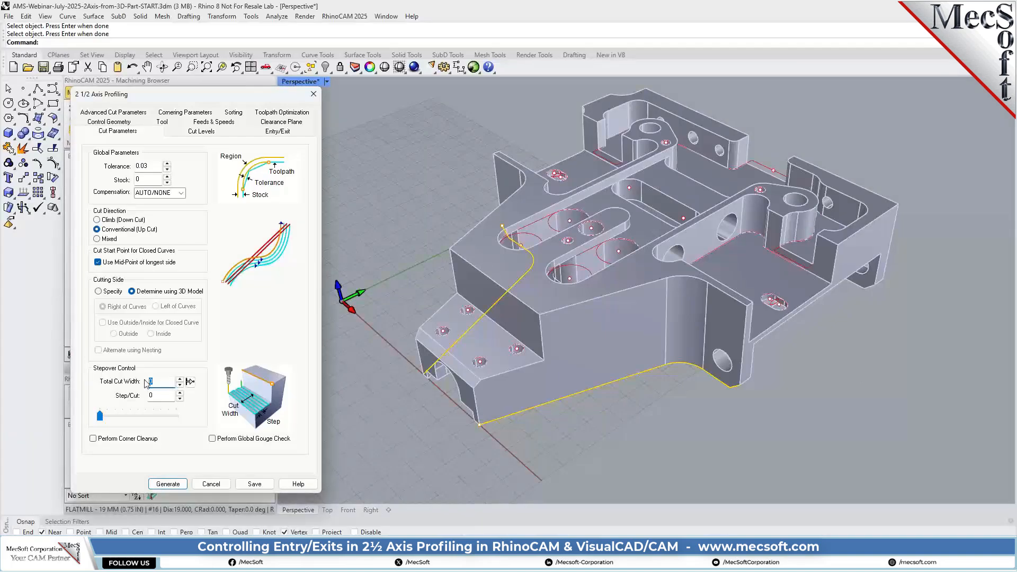
pyautogui.write('12')
pyautogui.click(165, 394)
pyautogui.doubleClick(157, 394)
pyautogui.write('6')
# Locate the cut geometry at the bottom and pick the total cut depth from the side wall's upper and lower corner points
pyautogui.click(201, 132)
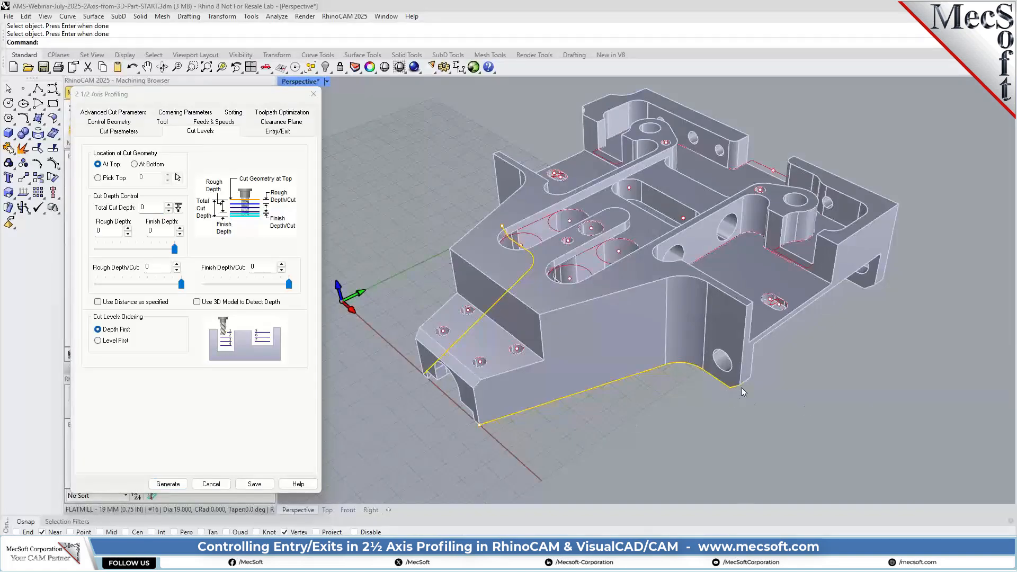
pyautogui.click(146, 164)
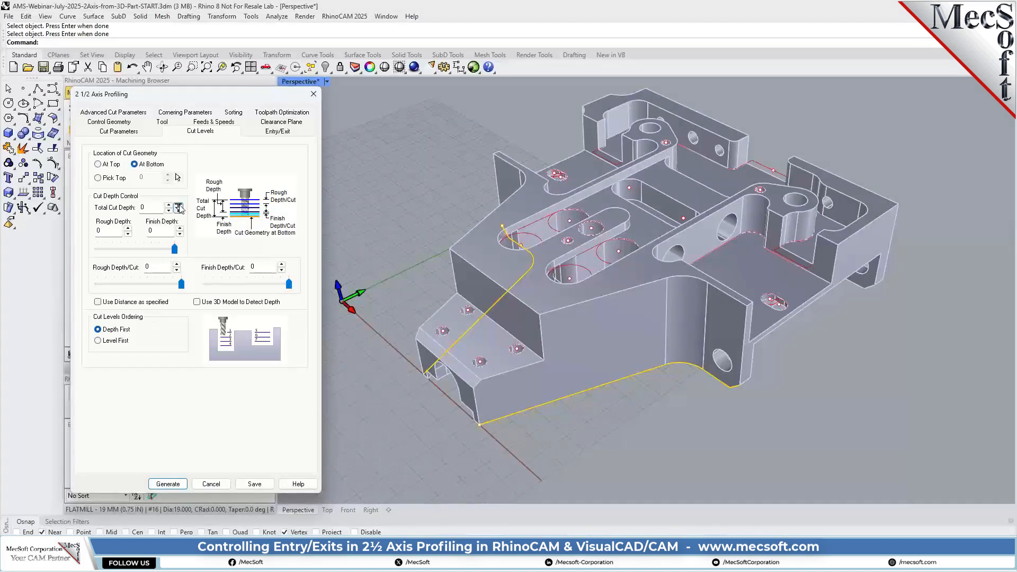
pyautogui.click(178, 208)
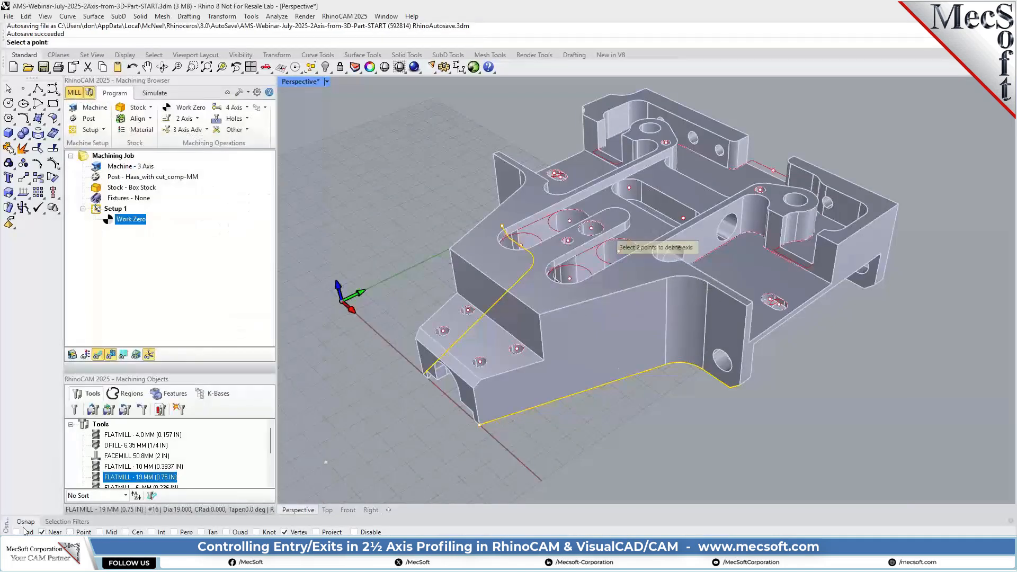
pyautogui.click(679, 293)
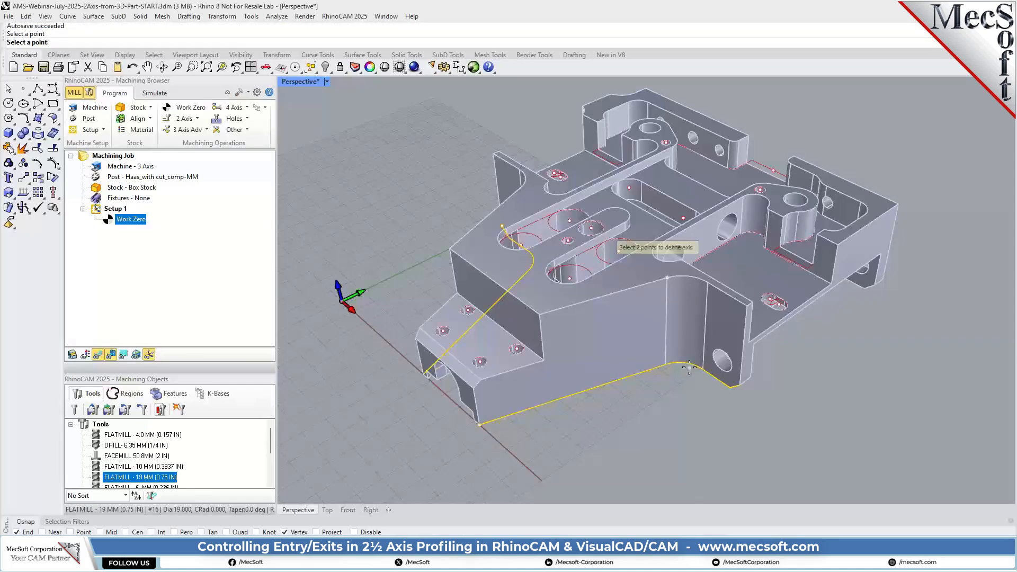
pyautogui.click(667, 365)
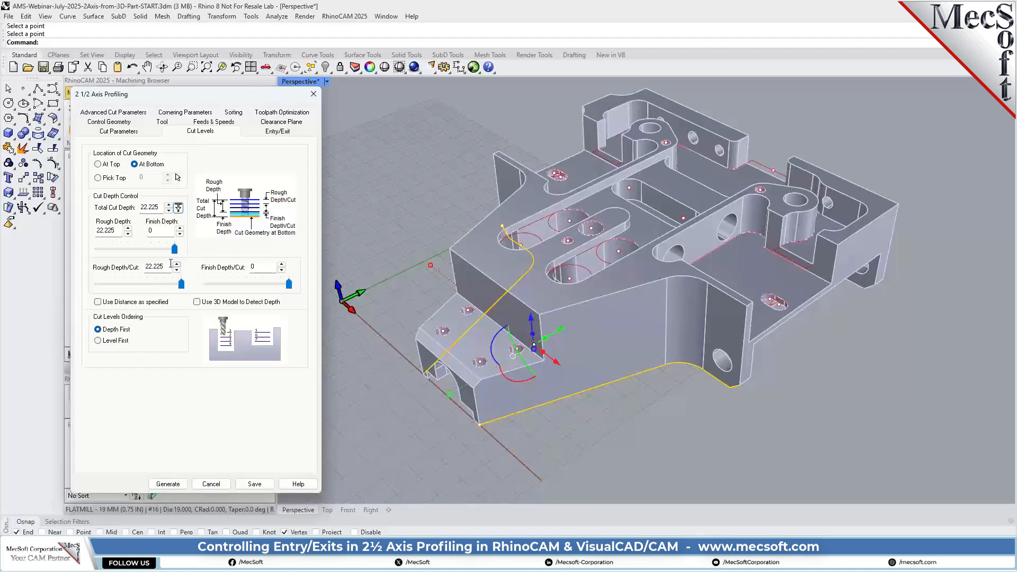
# Set the rough depth per cut to 2, use the distance as specified, and order the cut levels Level First
pyautogui.moveTo(169, 266); pyautogui.dragTo(106, 274)
pyautogui.write('2')
pyautogui.click(99, 302)
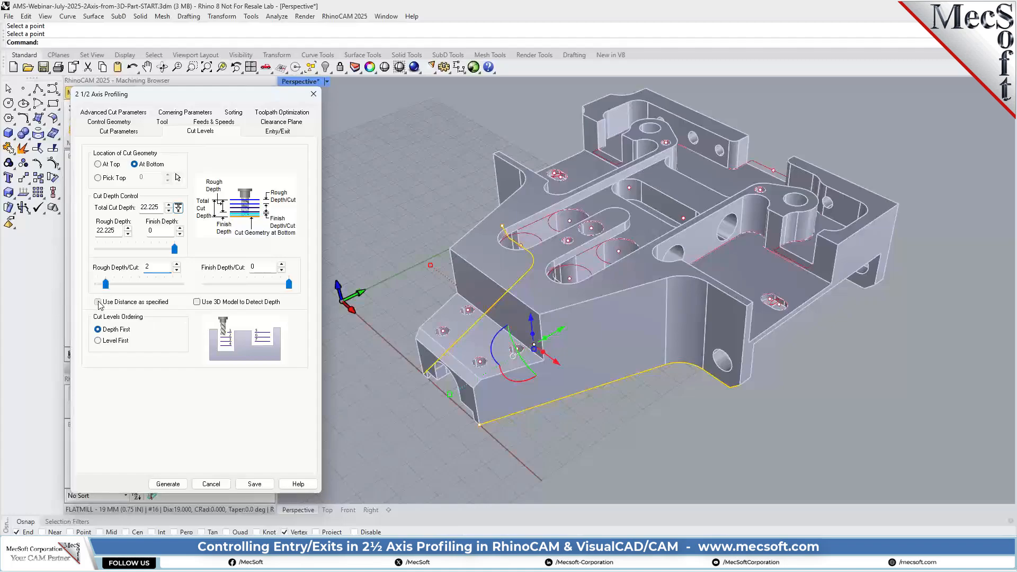
pyautogui.doubleClick(157, 267)
pyautogui.click(112, 341)
# Set the entry's approach length to 20 and make its engage motion linear with length 14 and angle 0
pyautogui.click(276, 134)
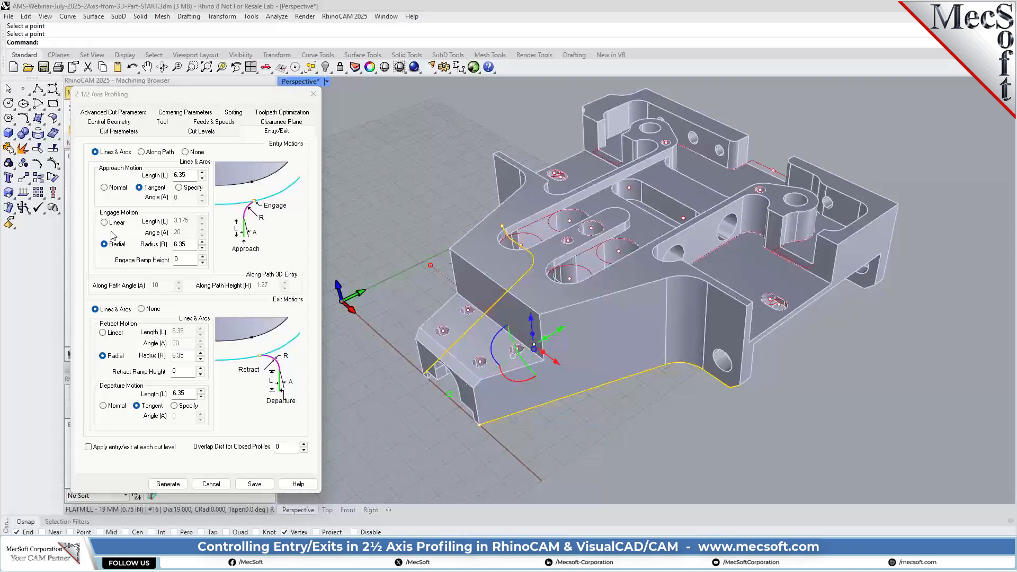
pyautogui.doubleClick(196, 175)
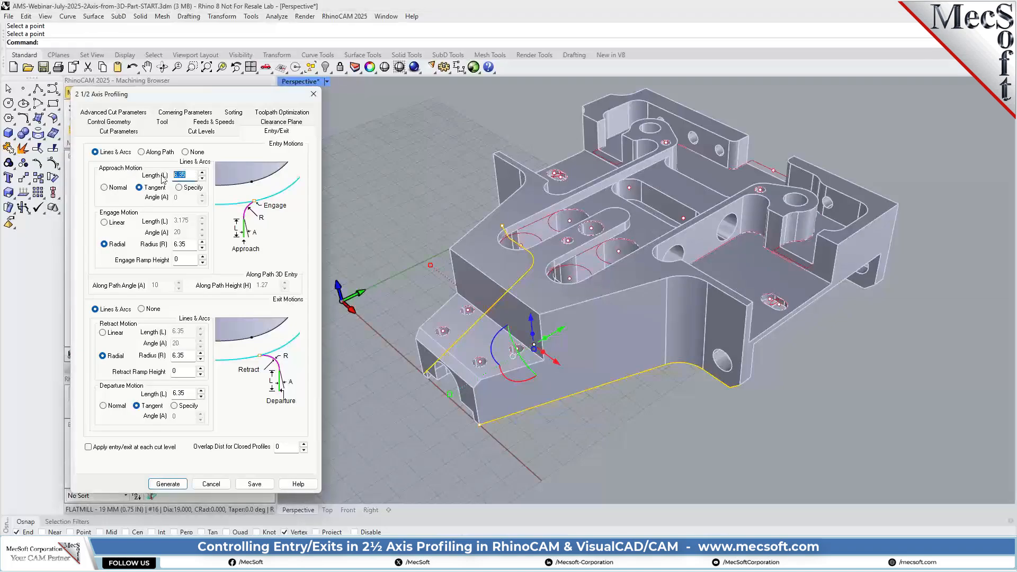
pyautogui.write('20')
pyautogui.click(115, 225)
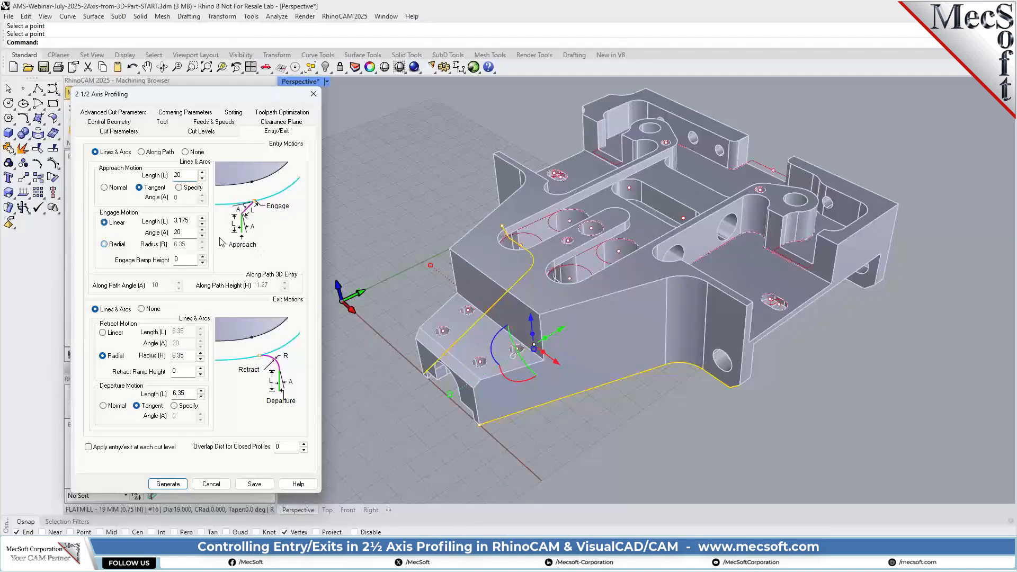
pyautogui.doubleClick(186, 234)
pyautogui.doubleClick(192, 220)
pyautogui.write('14')
pyautogui.doubleClick(170, 233)
pyautogui.write('0')
# Make the exit's retract motion linear with length 0.5 and angle 0, and set the departure length to 0
pyautogui.click(110, 333)
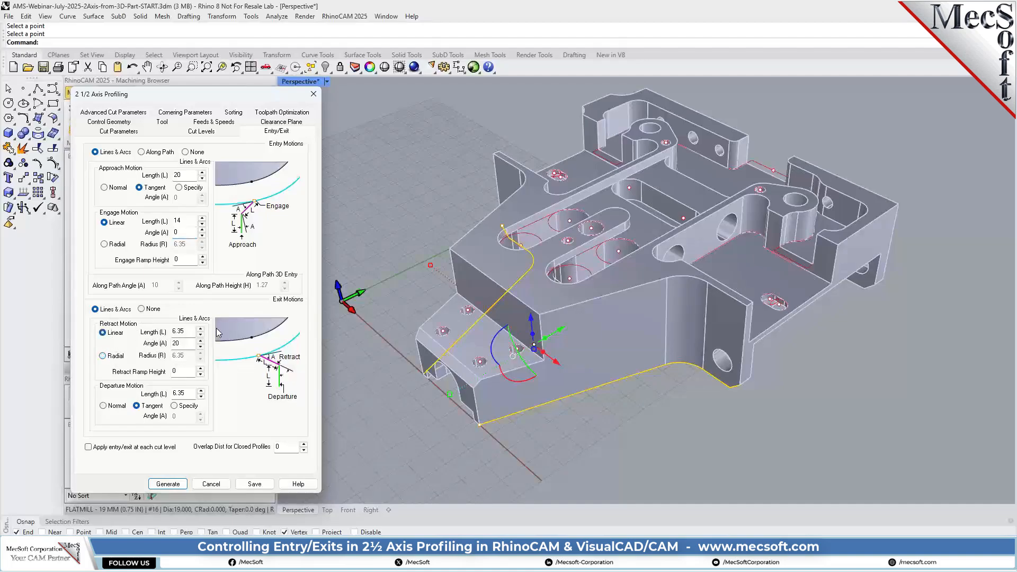
pyautogui.doubleClick(180, 331)
pyautogui.write('0.5')
pyautogui.press('Tab')
pyautogui.write('0')
pyautogui.doubleClick(186, 395)
pyautogui.write('0')
# Apply the entry/exit at each cut level and generate the profiling toolpath along the two side walls
pyautogui.click(88, 447)
pyautogui.click(169, 483)
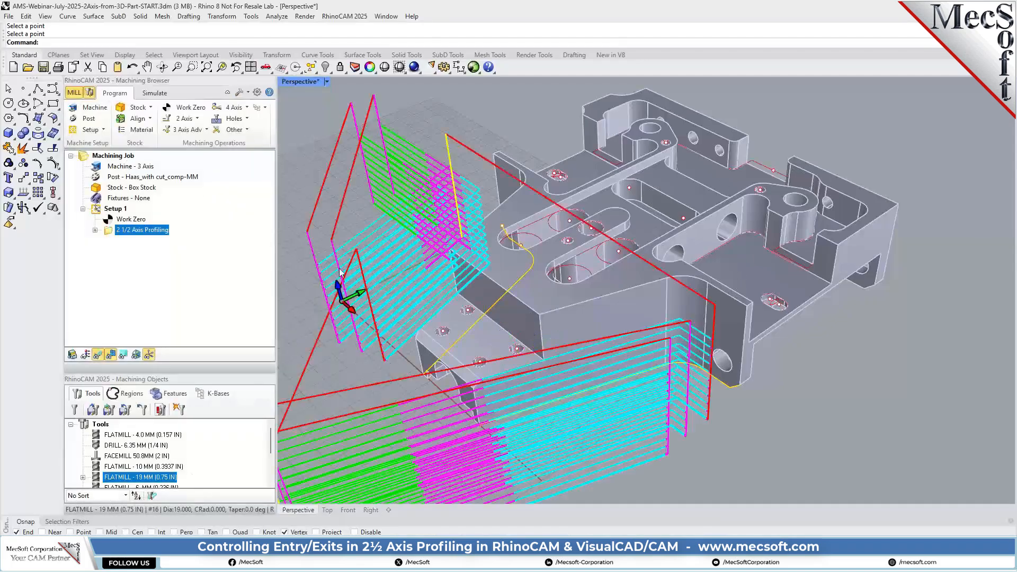
pyautogui.scroll(-3, 572, 257)
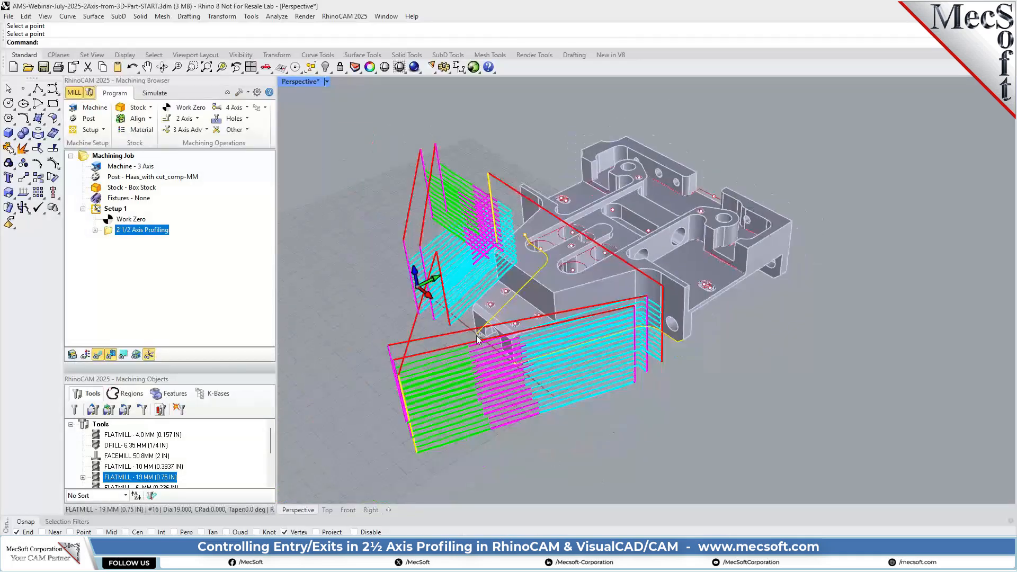
# Remove DriveRegion 1, the straight side wall's lower curve, from the 2 1/2 Axis Profiling operation and regenerate its toolpath
pyautogui.scroll(2, 424, 390)
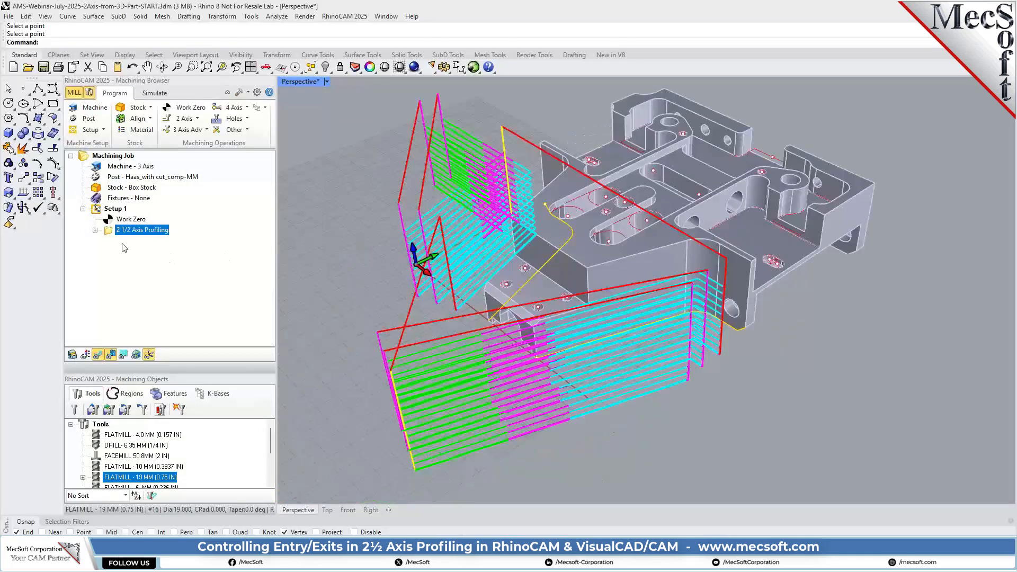
pyautogui.doubleClick(110, 233)
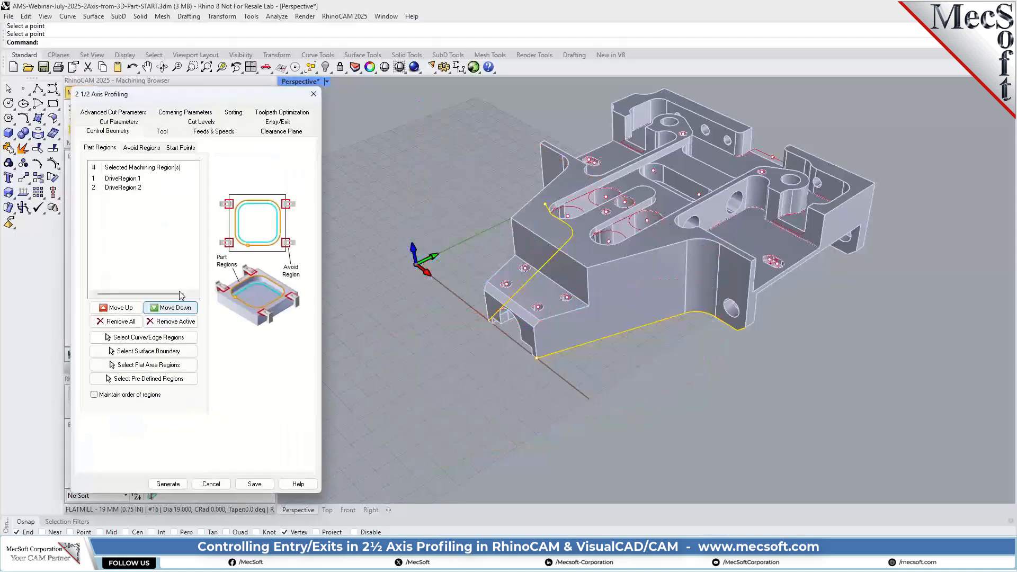
pyautogui.click(134, 188)
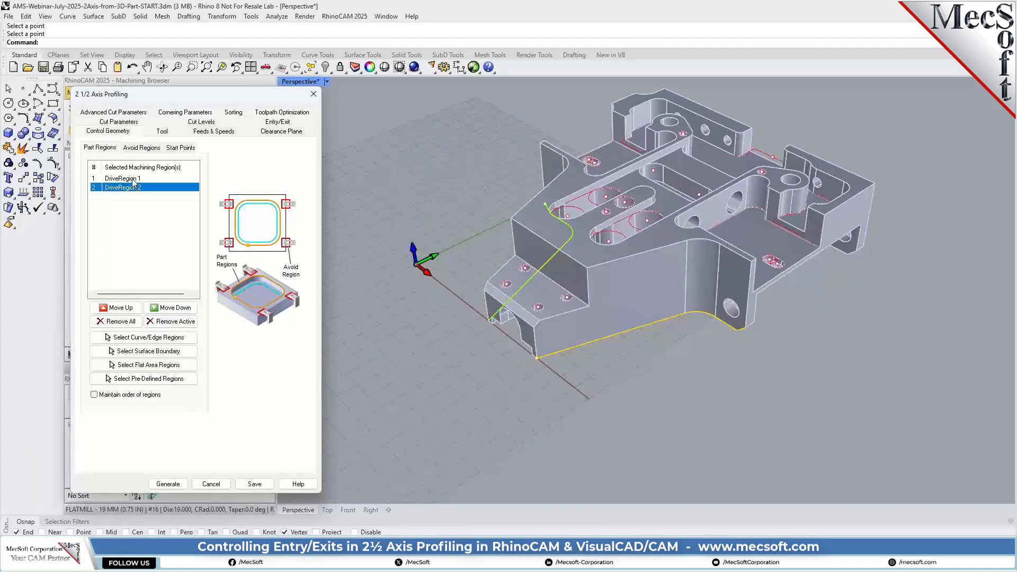
pyautogui.click(133, 179)
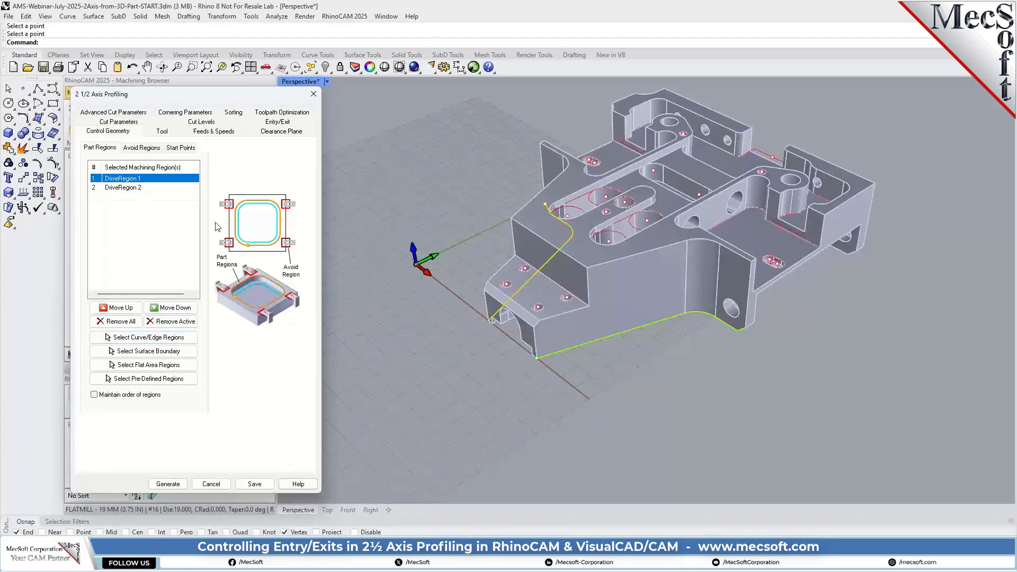
pyautogui.click(171, 322)
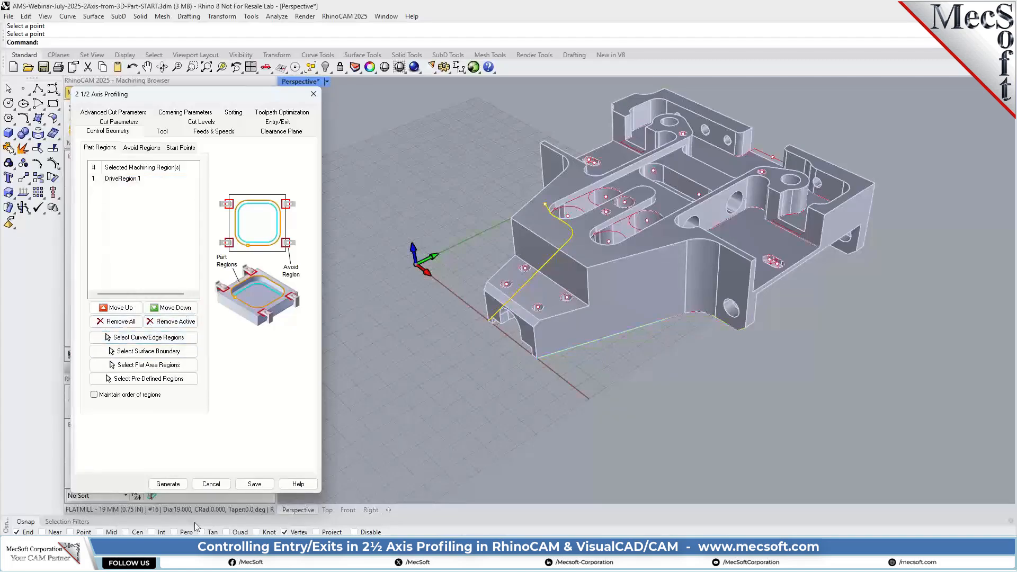
pyautogui.click(167, 484)
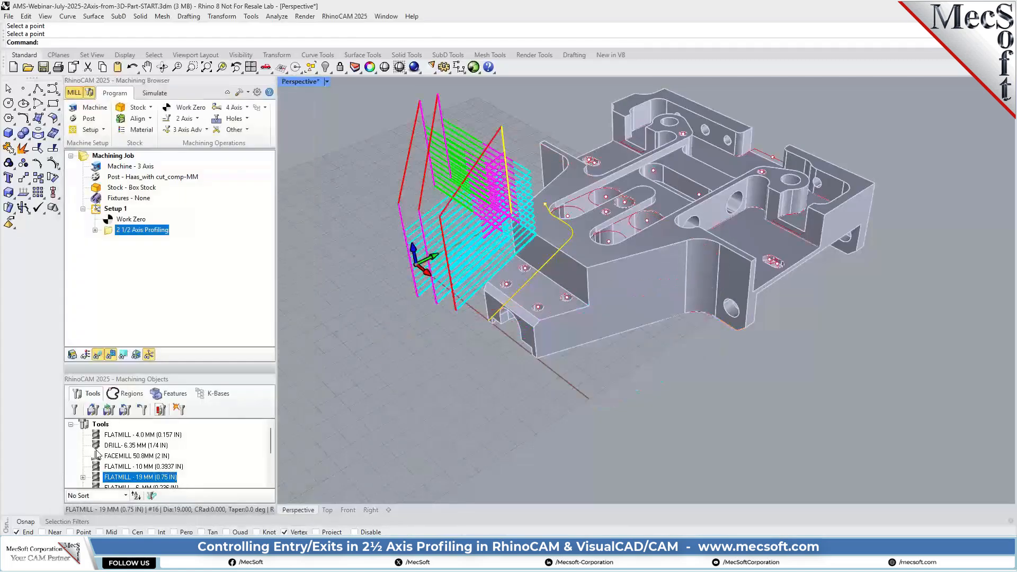
# Examine the regenerated profiling toolpath around the remaining side wall, including its exit moves near the wall's end
pyautogui.moveTo(466, 300); pyautogui.dragTo(515, 365, button='right')
pyautogui.scroll(2, 515, 365)
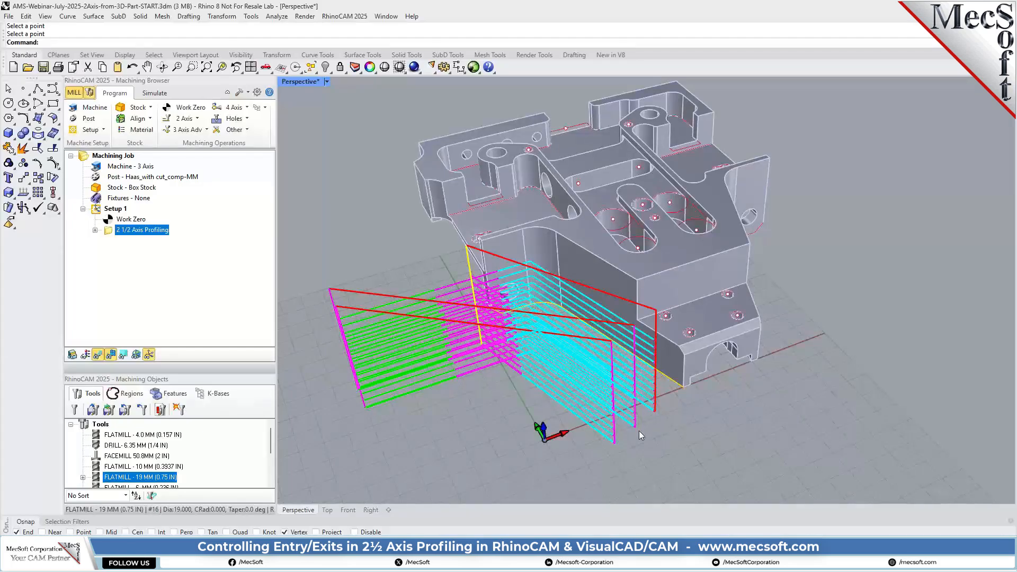
pyautogui.moveTo(656, 395); pyautogui.dragTo(751, 335, button='right')
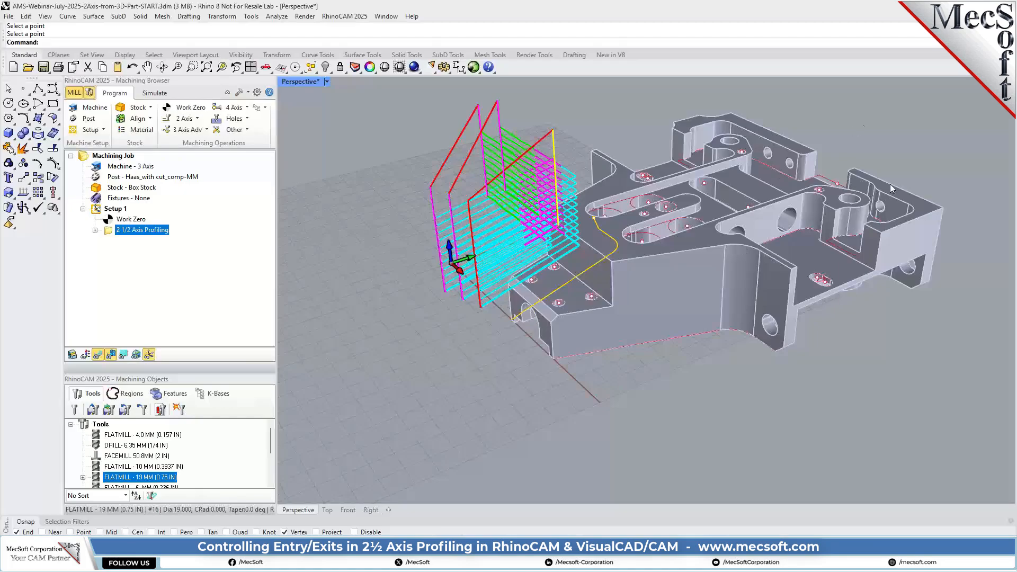
pyautogui.moveTo(466, 318); pyautogui.dragTo(647, 348, button='right')
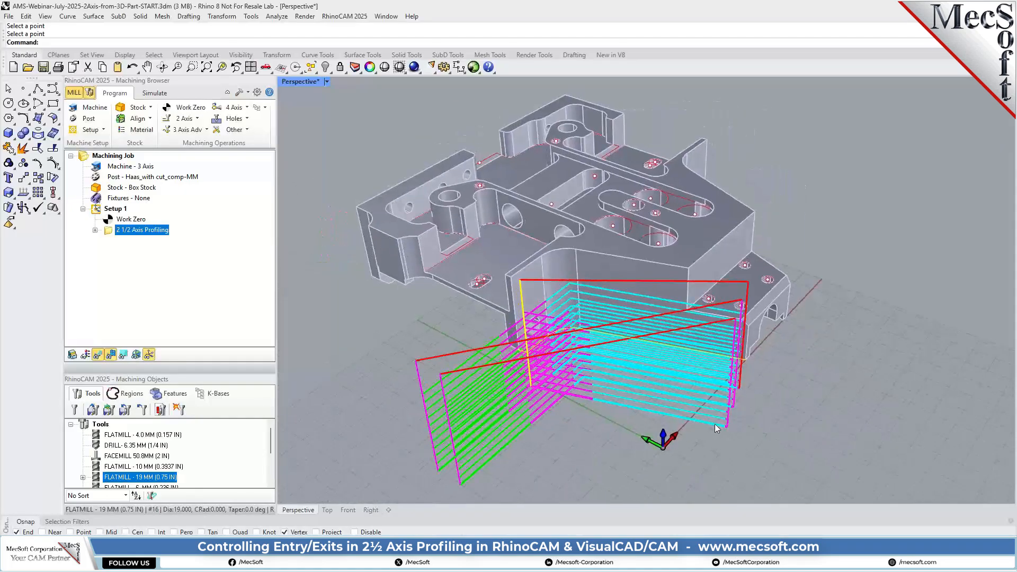
pyautogui.scroll(5, 737, 391)
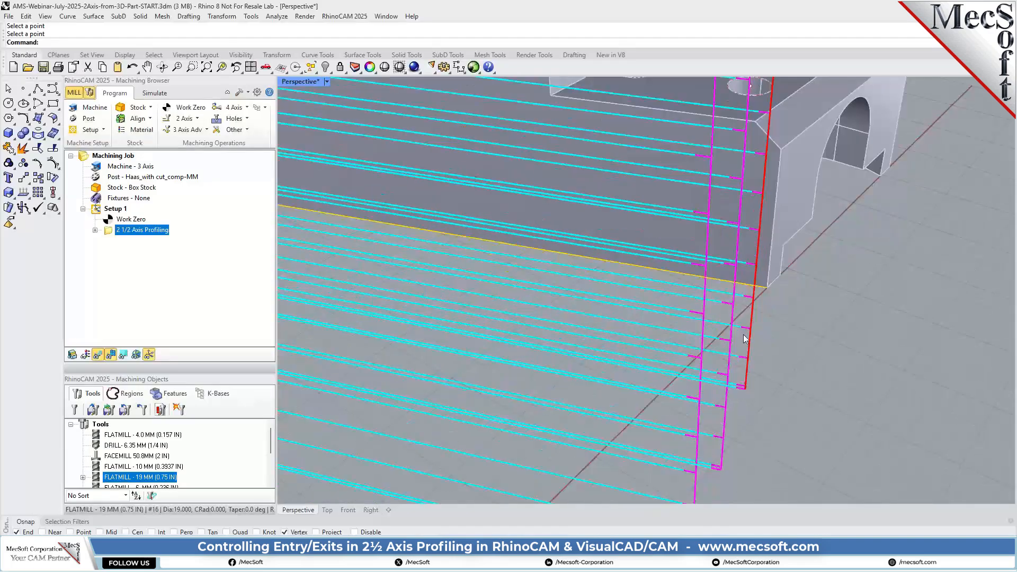
pyautogui.scroll(-5, 745, 337)
pyautogui.scroll(-2, 742, 339)
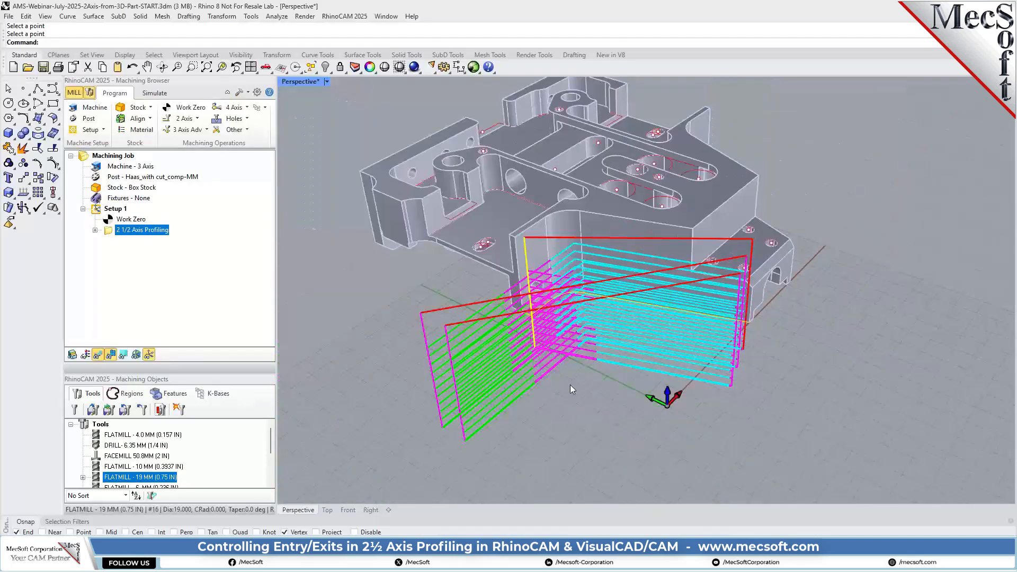
pyautogui.moveTo(762, 370); pyautogui.dragTo(630, 335, button='right')
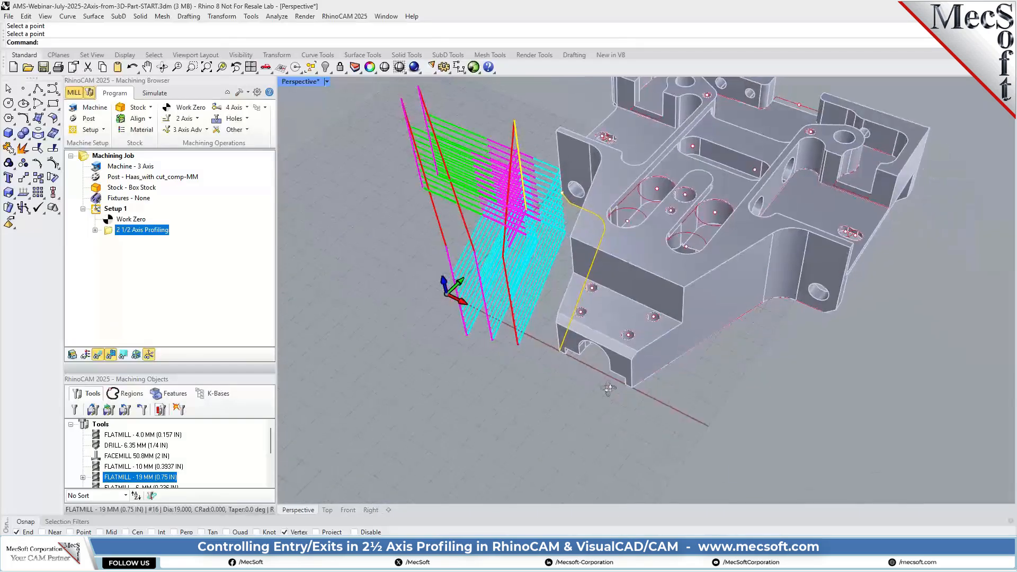
# Keep magenta as the profiling operation's simulation color and simulate its toolpath on the box stock
pyautogui.click(154, 93)
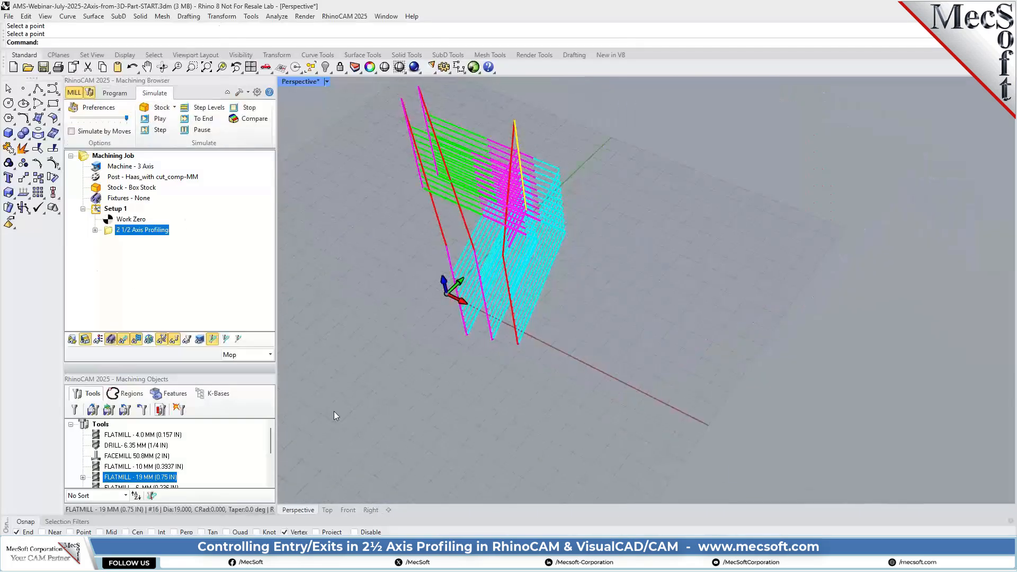
pyautogui.rightClick(155, 230)
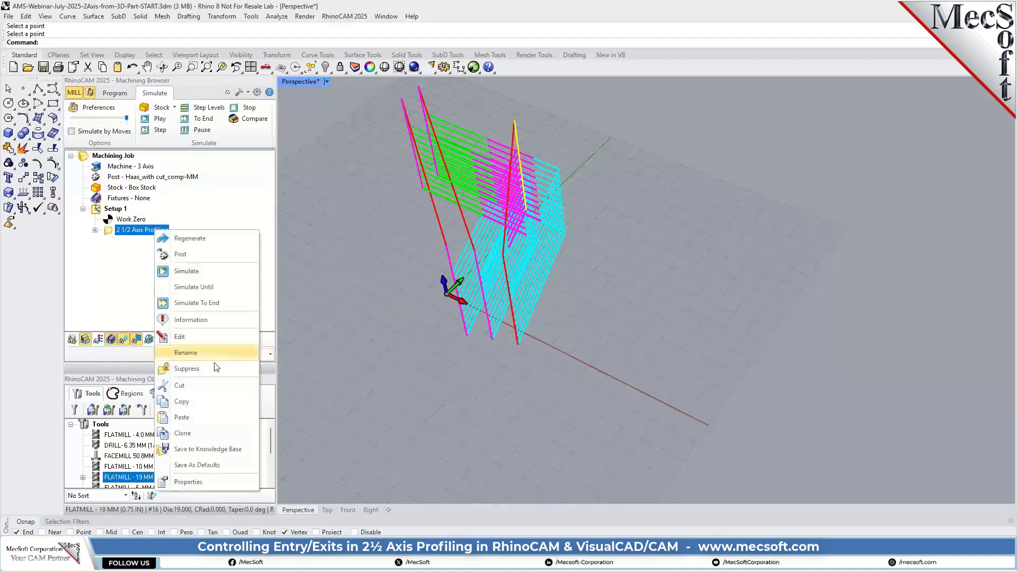
pyautogui.click(189, 481)
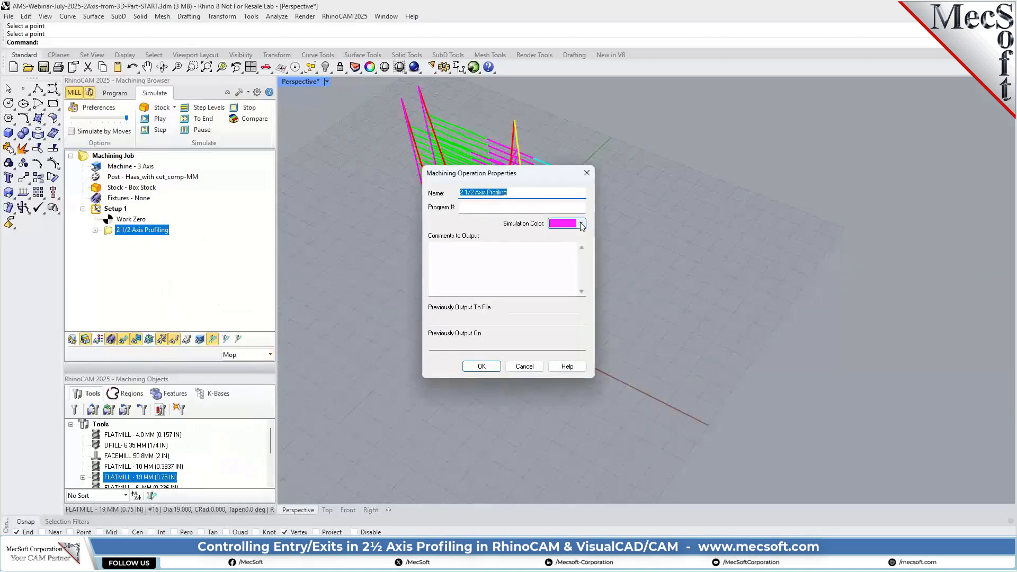
pyautogui.click(481, 366)
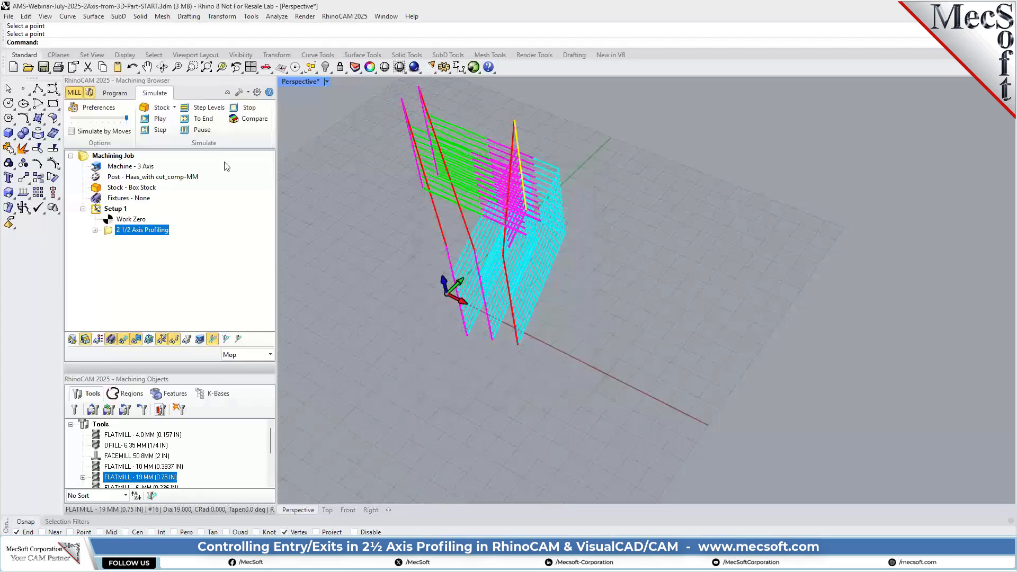
pyautogui.click(158, 119)
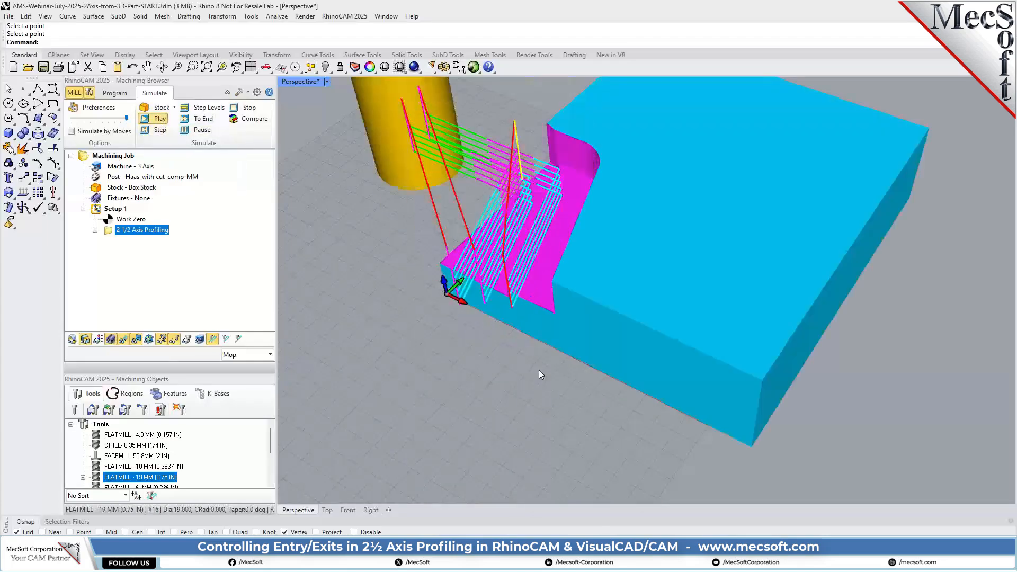
pyautogui.moveTo(531, 372); pyautogui.dragTo(542, 348, button='right')
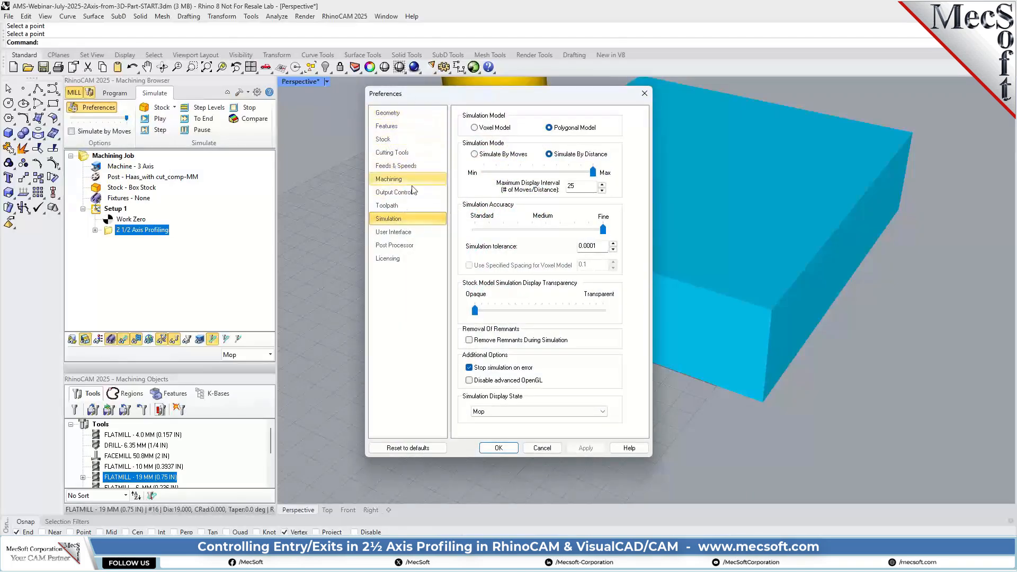
# Set the simulation's maximum display interval to 5, replay the profiling cut and run it to the end
pyautogui.moveTo(582, 185); pyautogui.dragTo(550, 187)
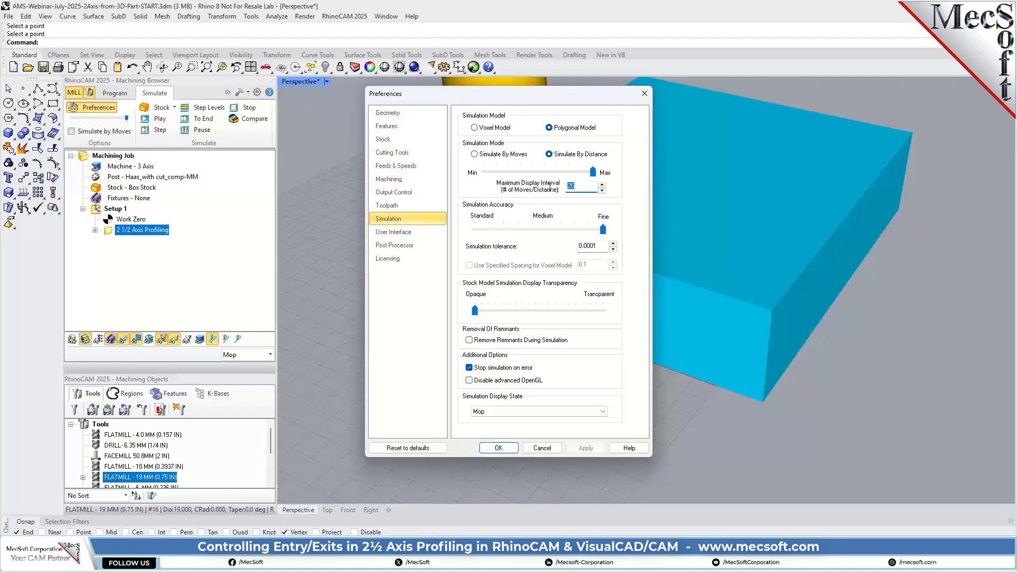
pyautogui.click(515, 450)
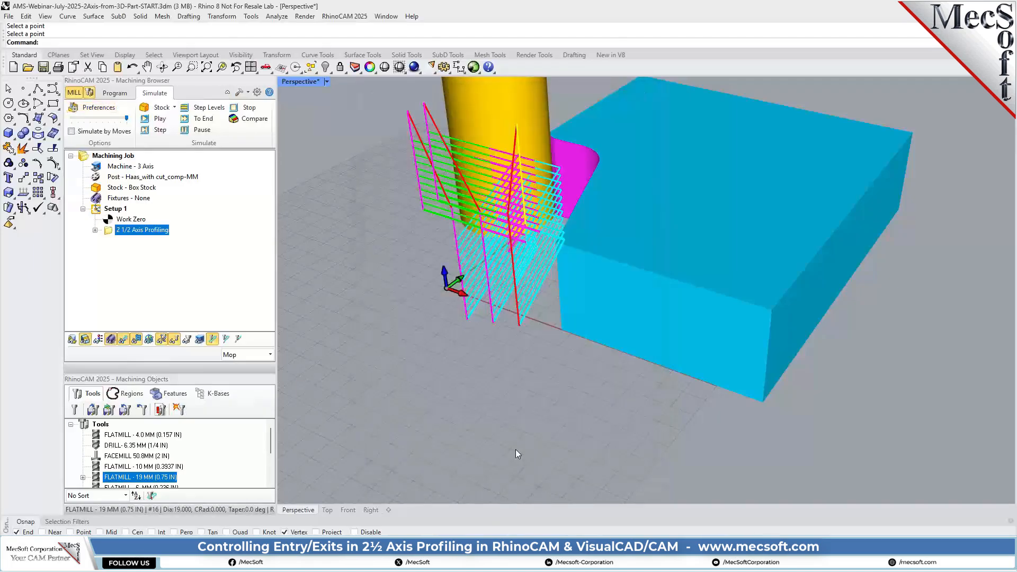
pyautogui.click(158, 119)
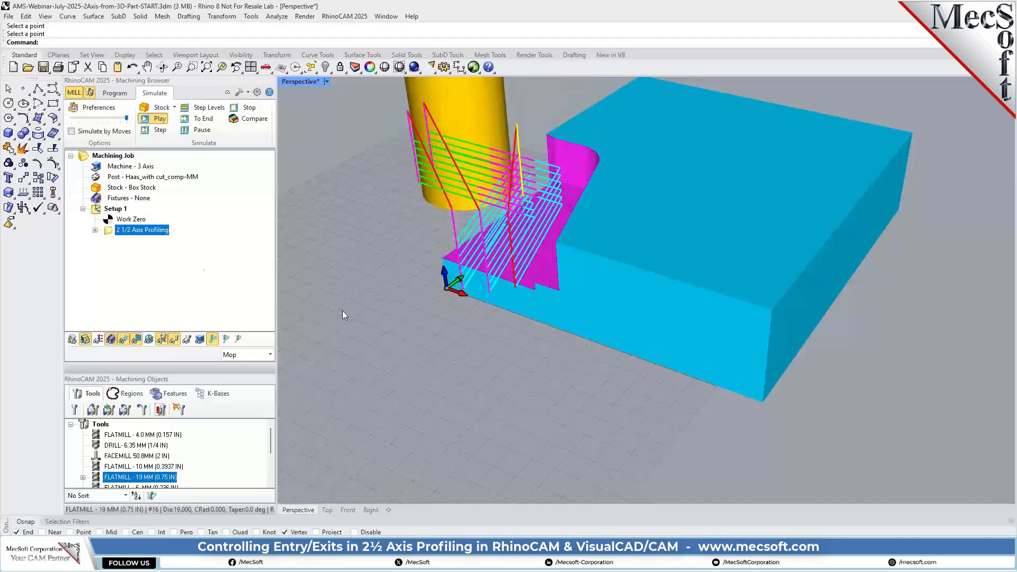
pyautogui.click(207, 131)
pyautogui.click(207, 120)
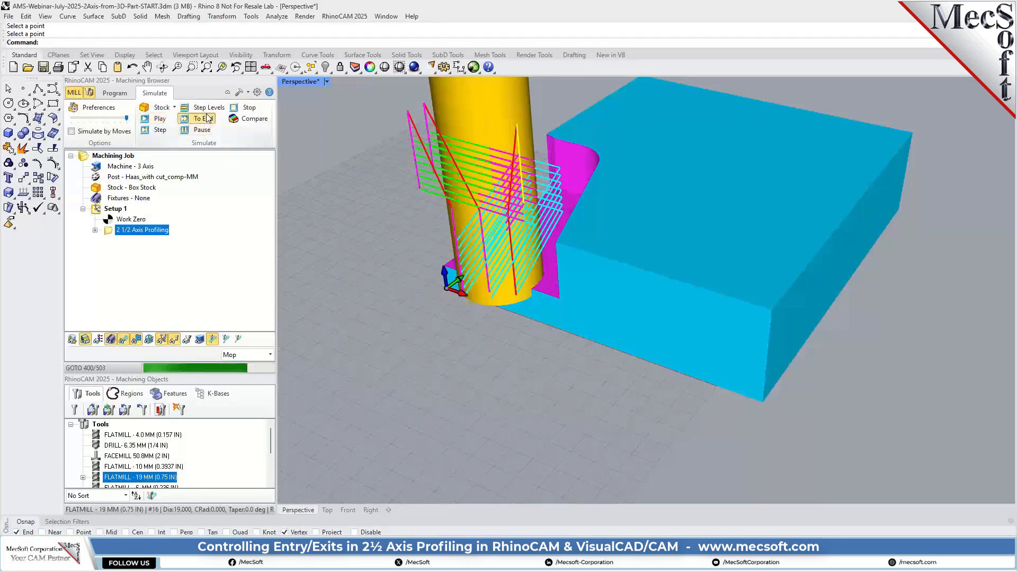
pyautogui.moveTo(702, 238); pyautogui.dragTo(663, 279, button='right')
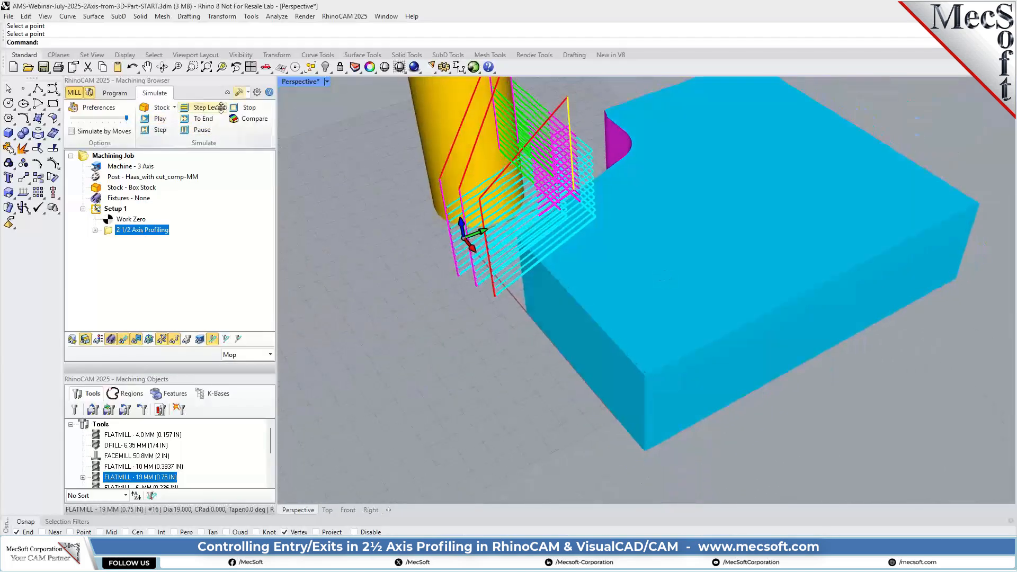
# Clone the 2 1/2 Axis Profiling operation within Setup 1
pyautogui.click(114, 94)
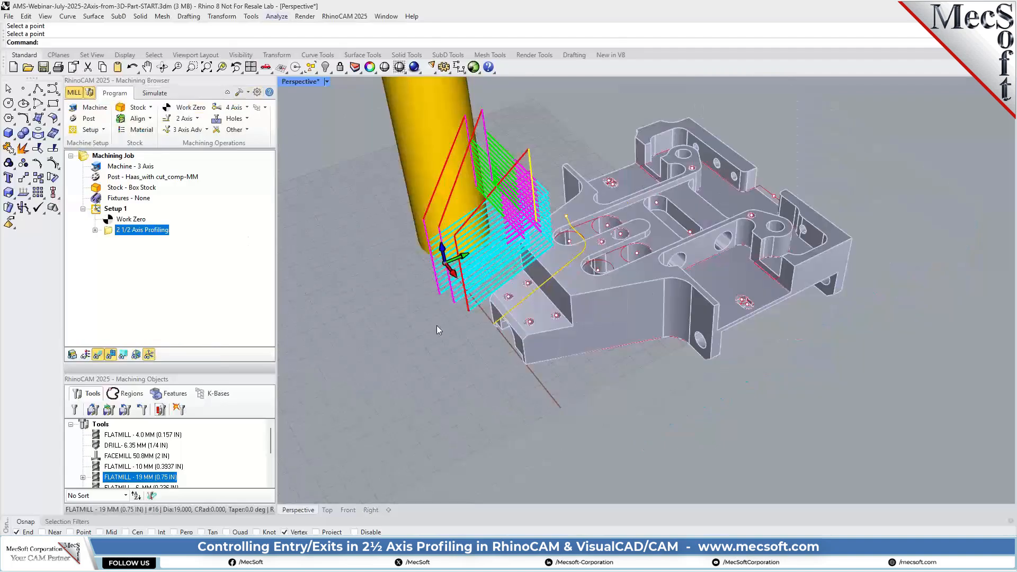
pyautogui.rightClick(162, 232)
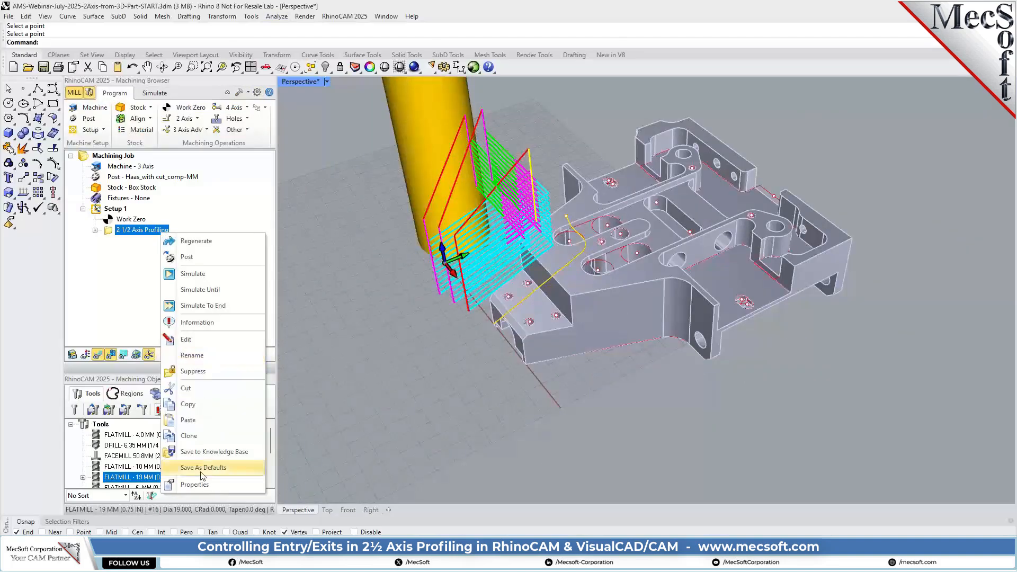
pyautogui.click(196, 437)
pyautogui.click(112, 241)
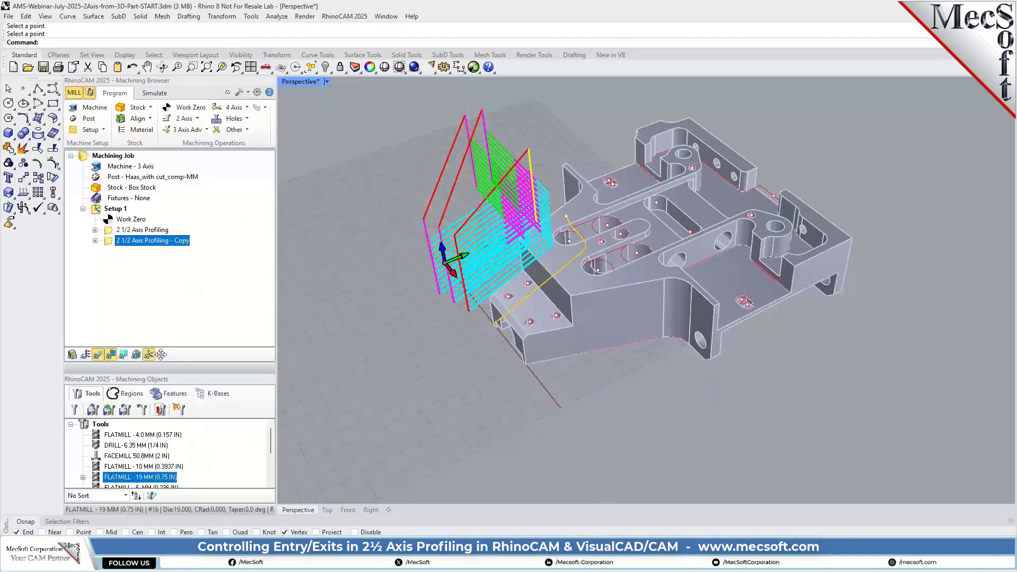
# Replace the copied operation's drive region with the bottom curve of the opposite side wall and generate its toolpath
pyautogui.doubleClick(111, 242)
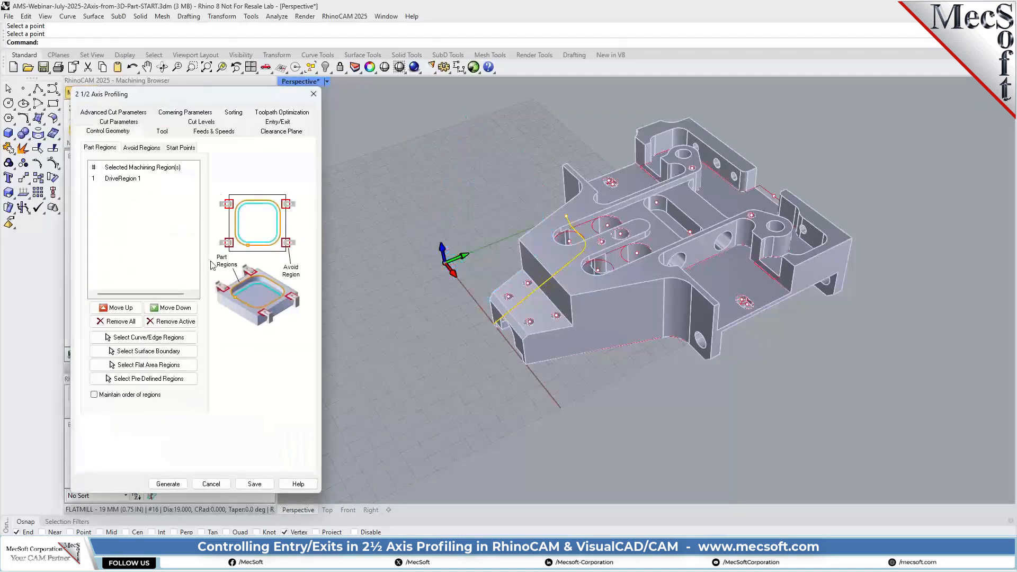
pyautogui.click(162, 338)
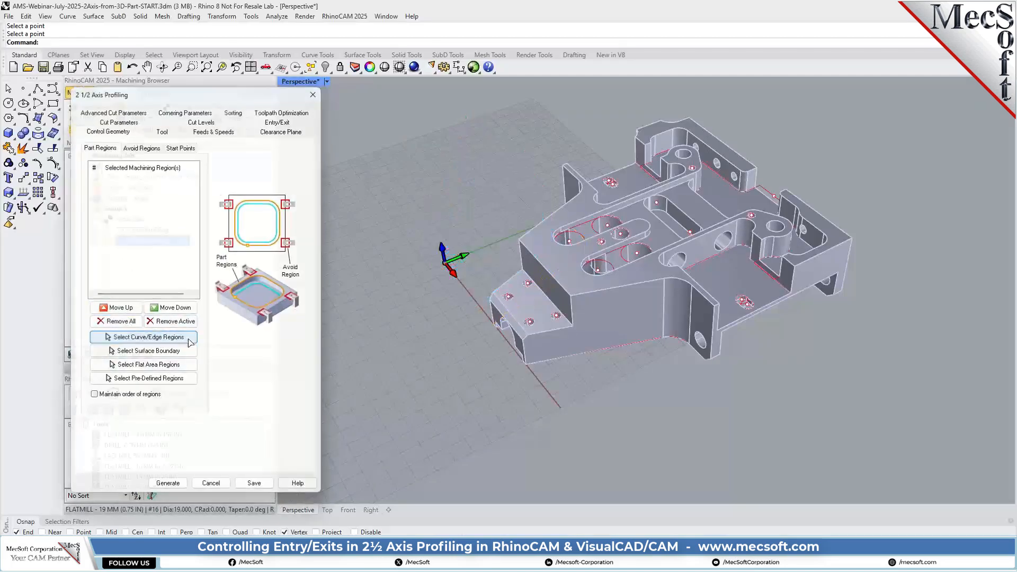
pyautogui.click(674, 337)
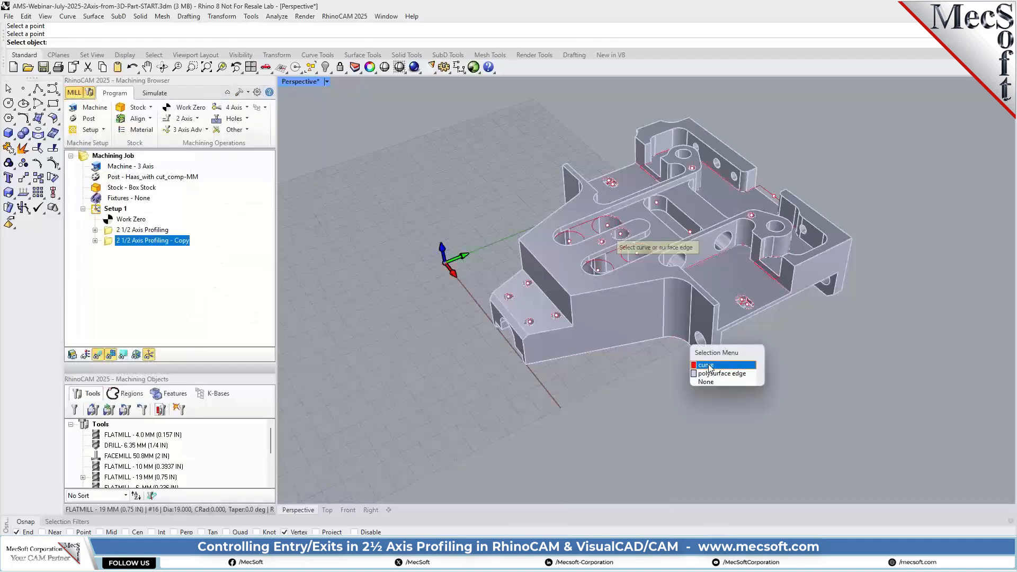
pyautogui.click(708, 364)
pyautogui.rightClick(392, 270)
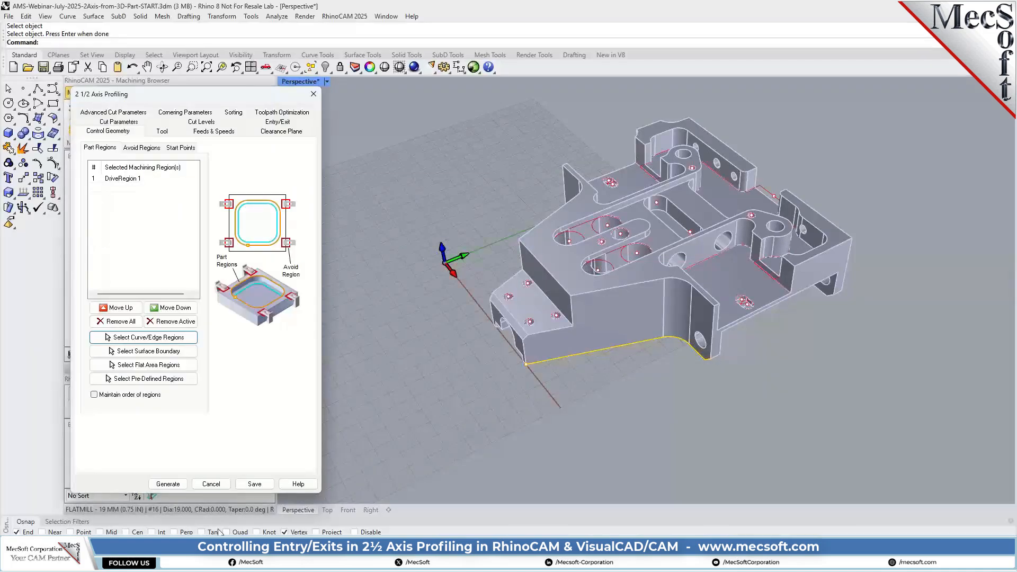
pyautogui.click(168, 483)
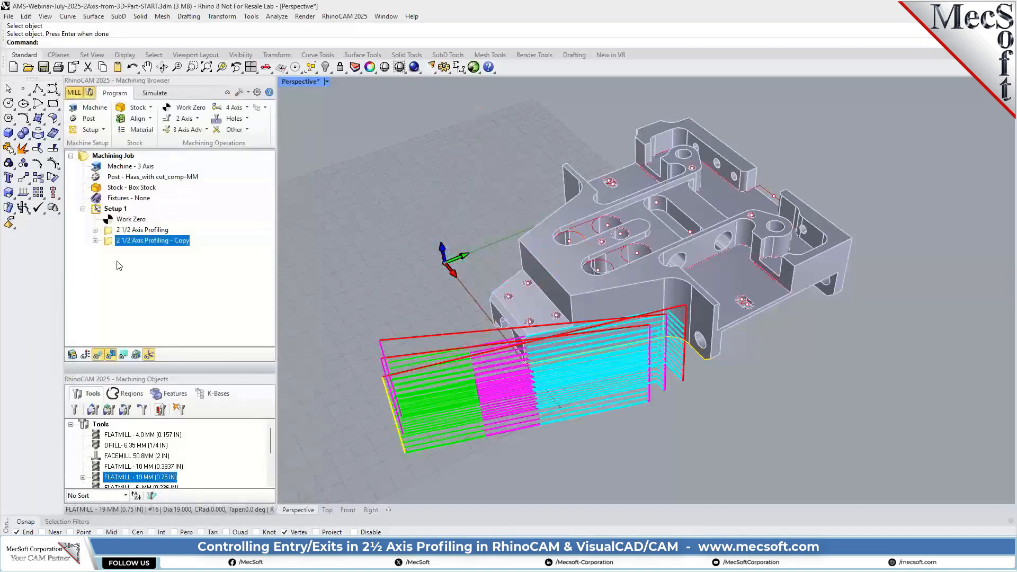
# Review the copied operation's cut parameters and entry/exit motions, and regenerate its toolpath with the same settings
pyautogui.doubleClick(119, 241)
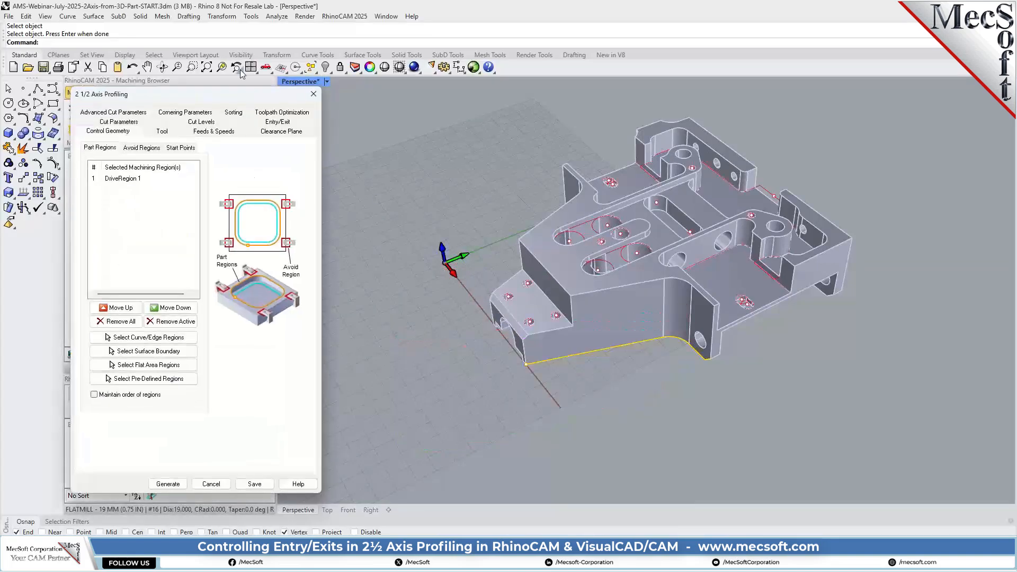
pyautogui.click(126, 123)
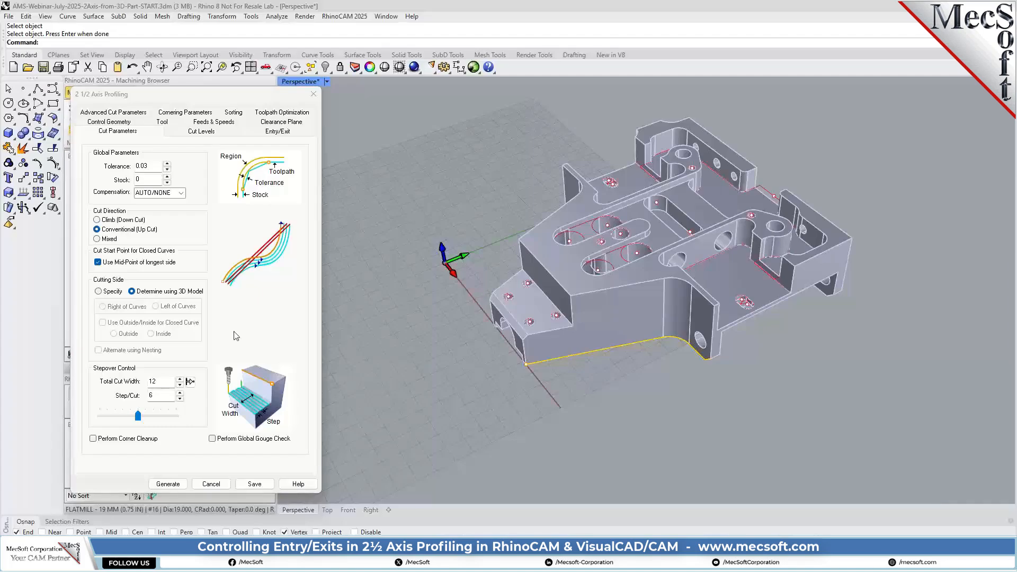
pyautogui.click(279, 131)
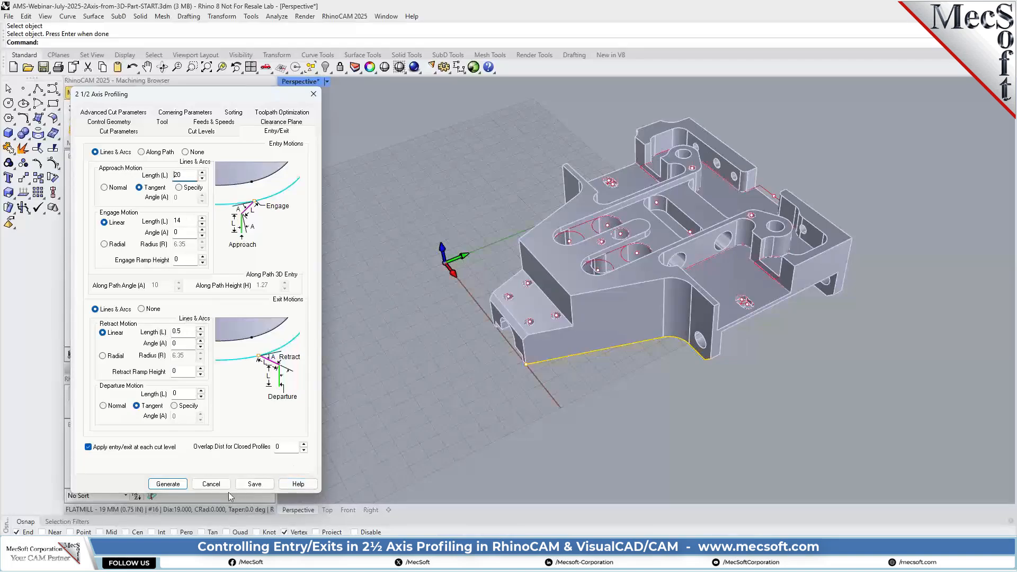
pyautogui.click(167, 484)
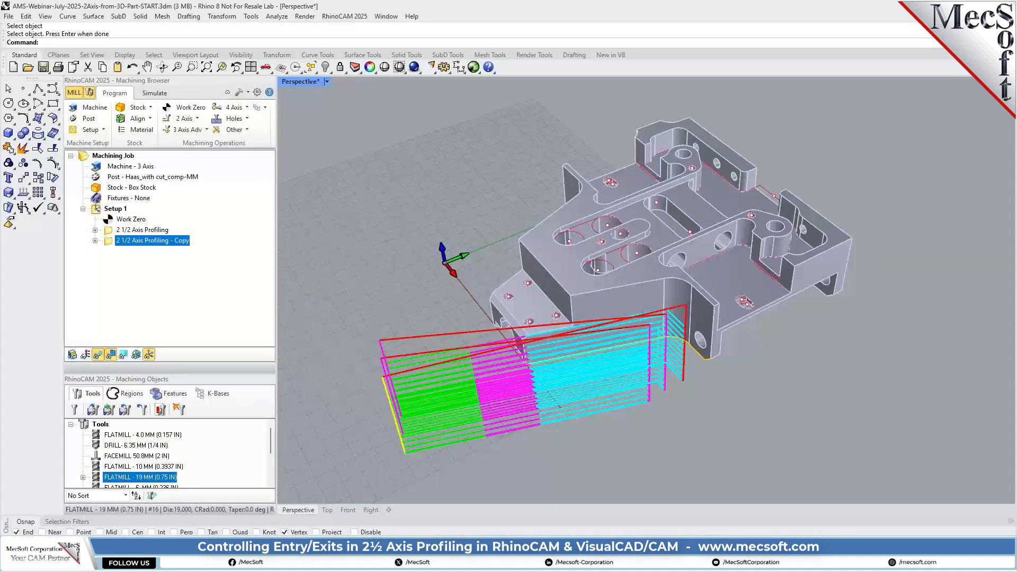
# Set the copied operation's approach length to 0, shorten its engage motion, lengthen its retract and departure motions, and regenerate the toolpath
pyautogui.scroll(3, 511, 395)
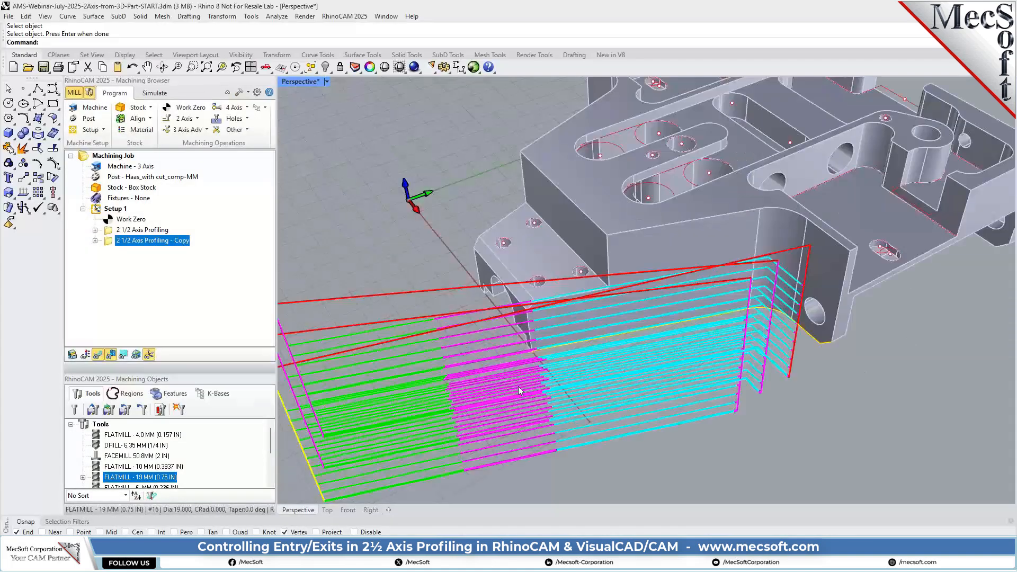
pyautogui.scroll(-3, 636, 371)
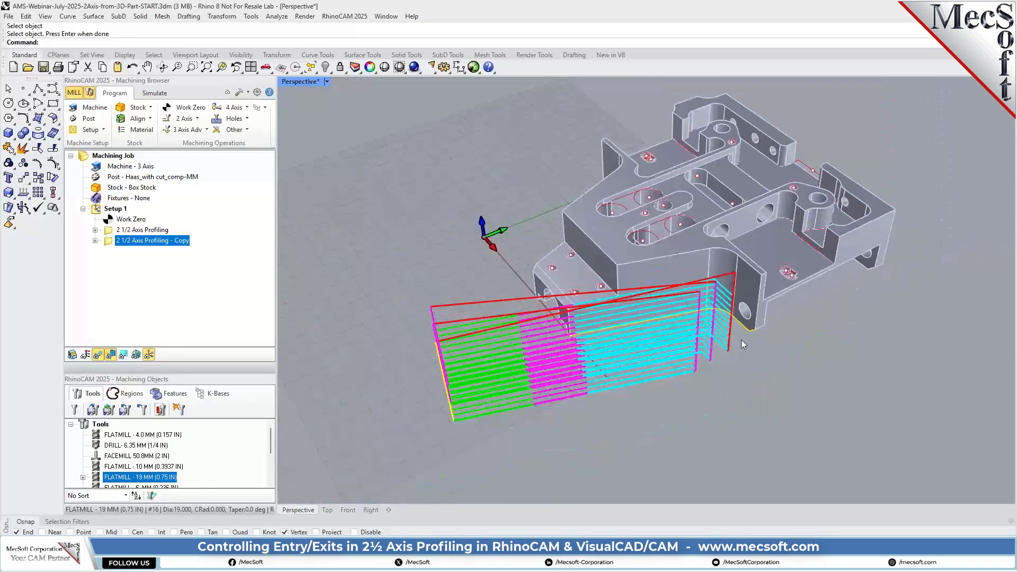
pyautogui.moveTo(595, 361); pyautogui.dragTo(616, 342, button='right')
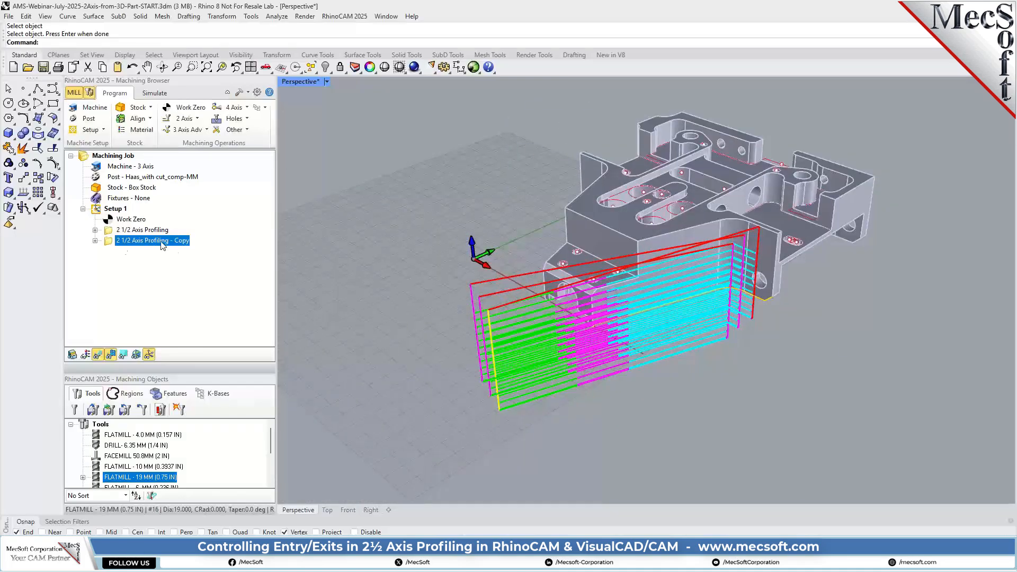
pyautogui.doubleClick(112, 241)
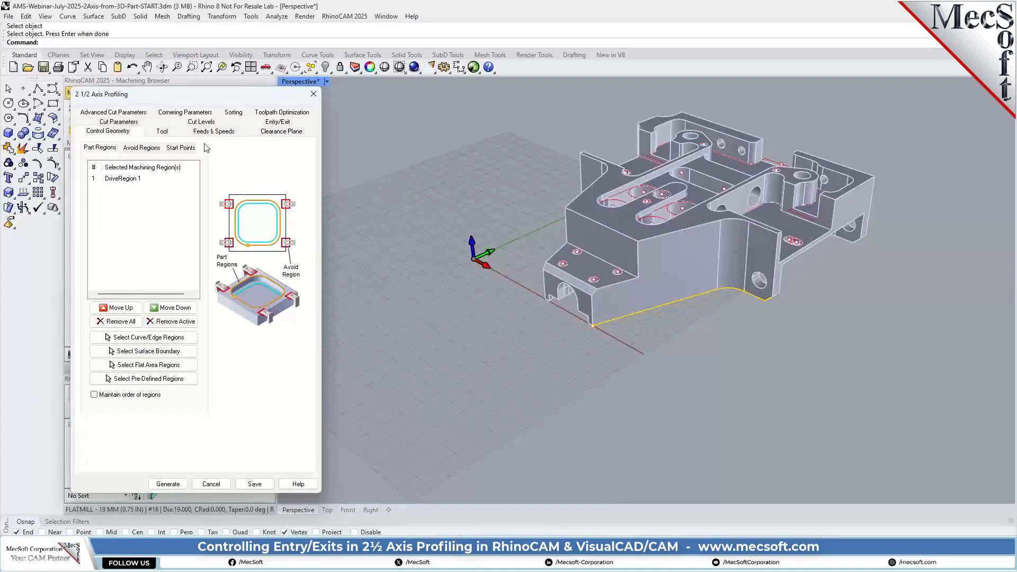
pyautogui.click(284, 122)
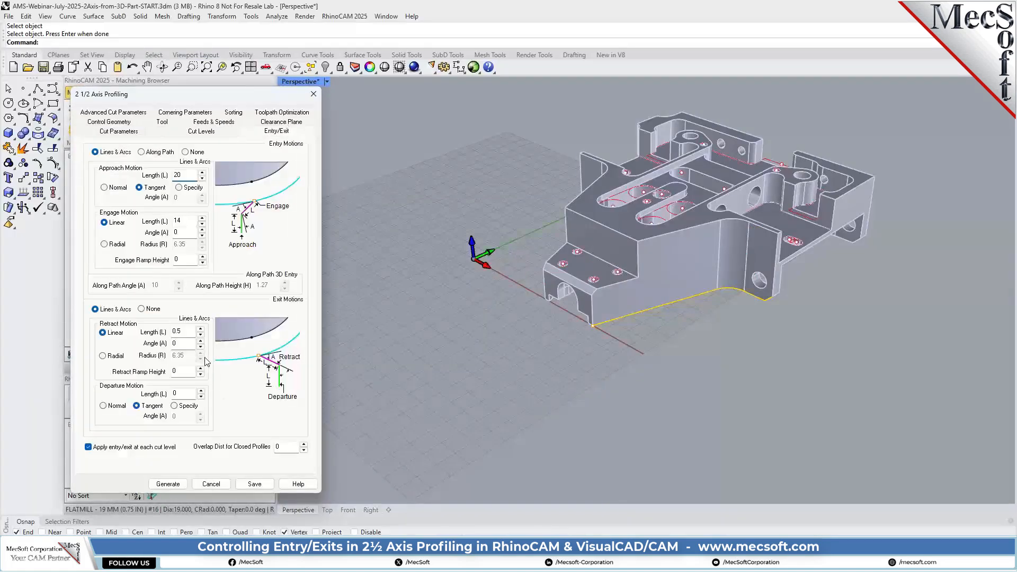
pyautogui.click(186, 332)
pyautogui.write('20')
pyautogui.moveTo(185, 176); pyautogui.dragTo(174, 176)
pyautogui.write('0')
pyautogui.doubleClick(175, 393)
pyautogui.moveTo(183, 222); pyautogui.dragTo(164, 221)
pyautogui.click(168, 483)
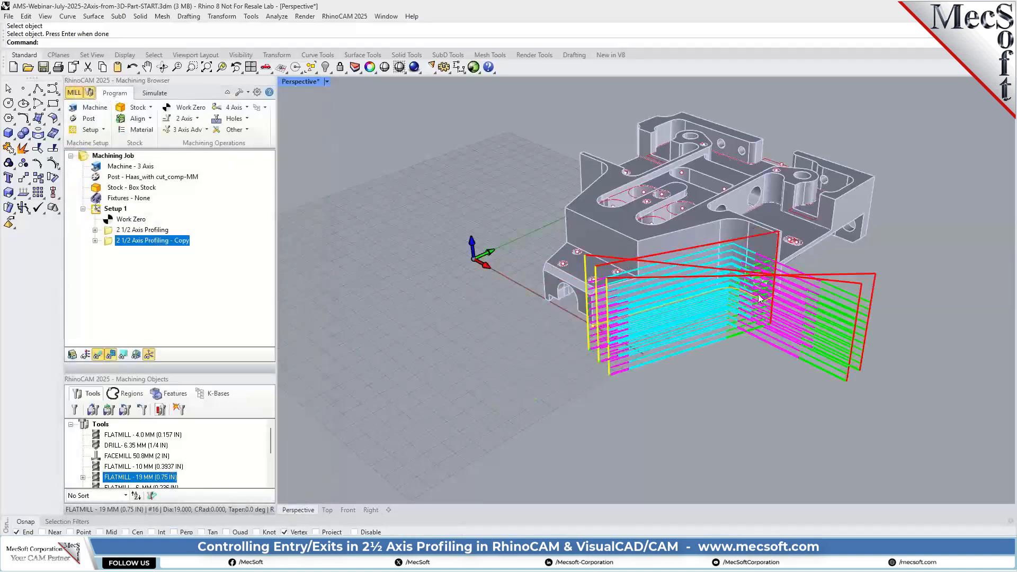
# Simulate the copied profiling operation on the stock with Simulate by Moves enabled
pyautogui.moveTo(758, 295); pyautogui.dragTo(719, 304, button='right')
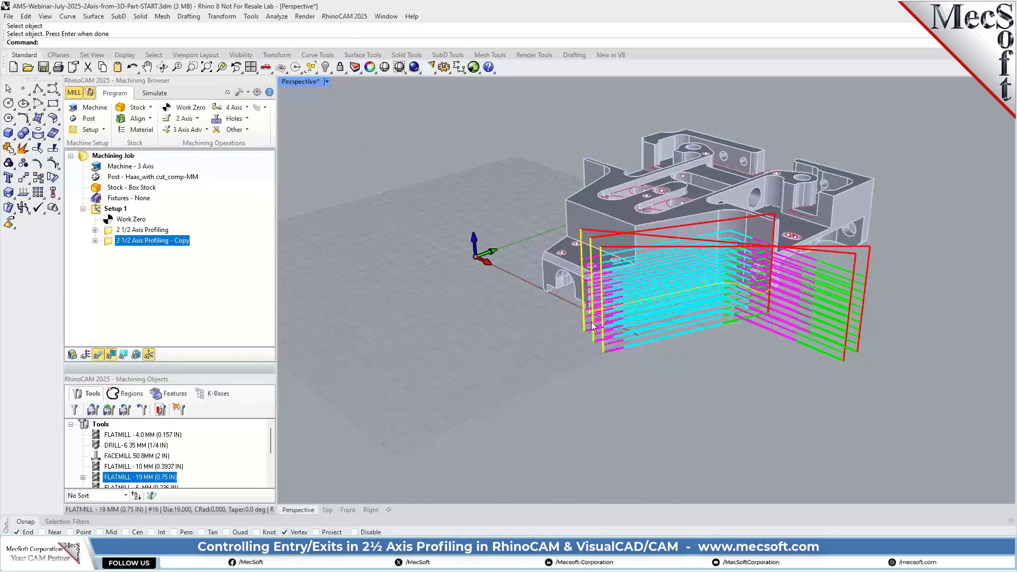
pyautogui.scroll(5, 592, 325)
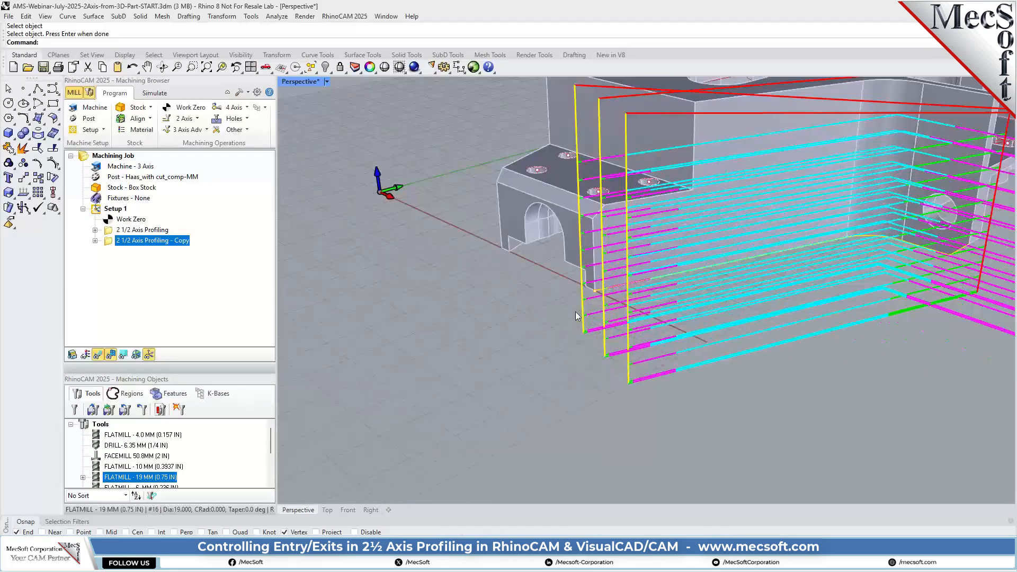
pyautogui.scroll(-6, 421, 282)
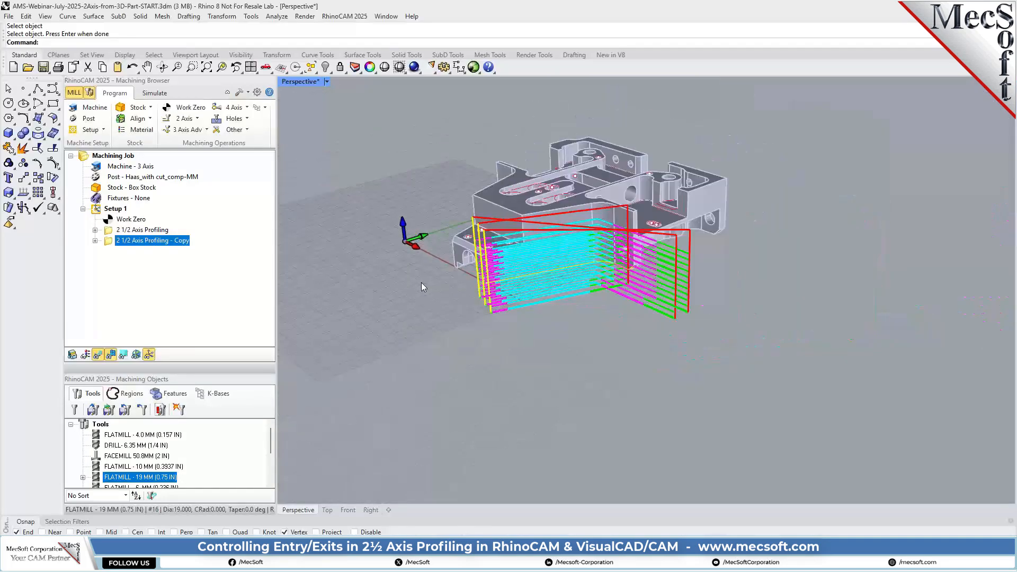
pyautogui.moveTo(646, 266); pyautogui.dragTo(652, 295, button='right')
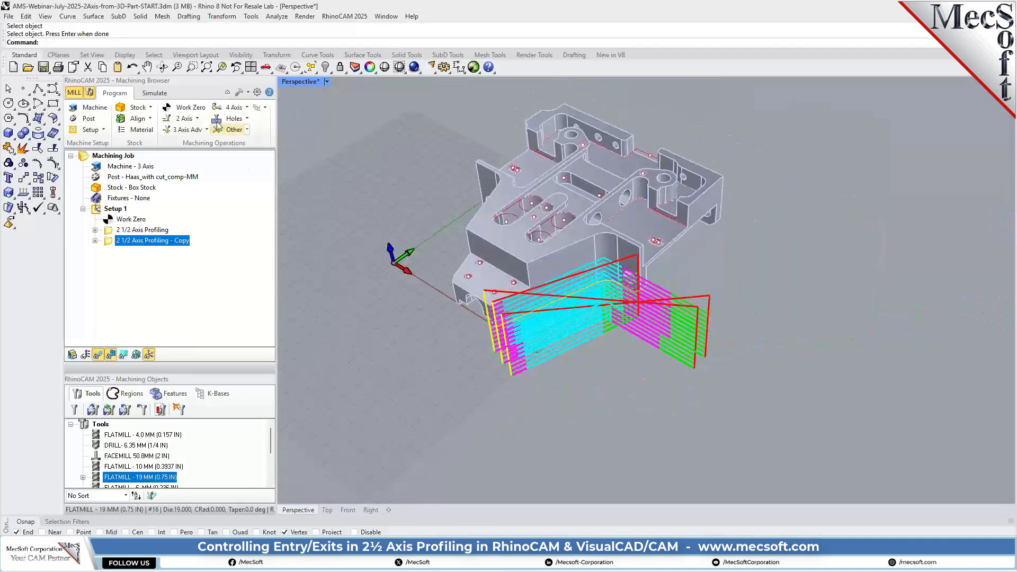
pyautogui.click(155, 93)
pyautogui.click(72, 131)
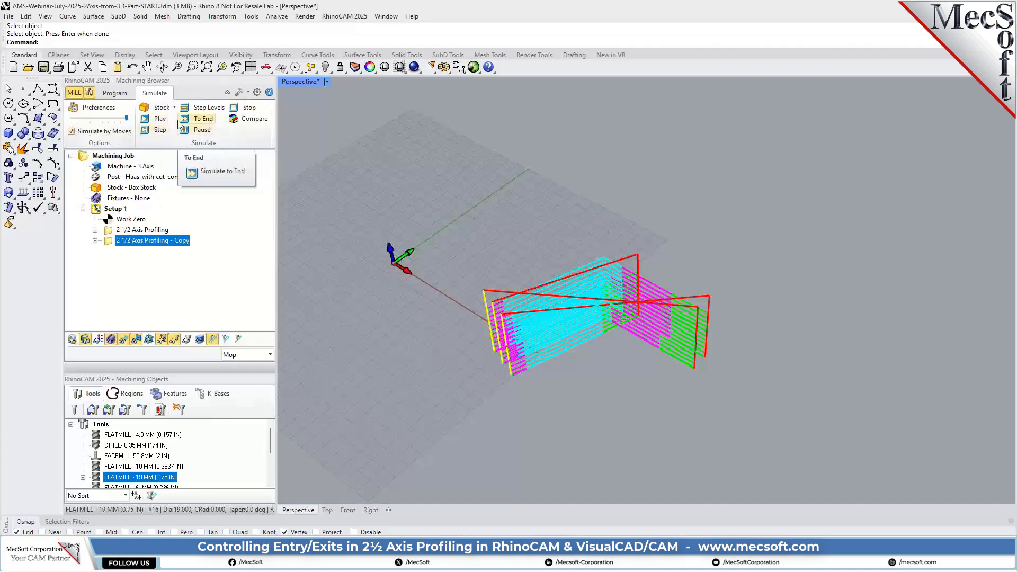
pyautogui.click(160, 119)
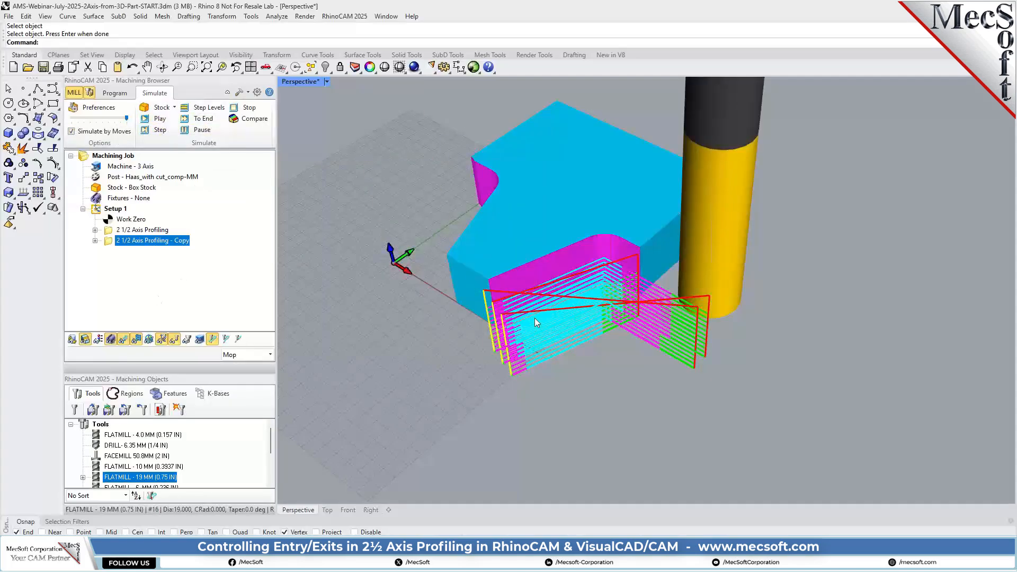
# Hide the toolpath, inspect the cut side walls on the simulated stock, and return to operation programming
pyautogui.click(123, 340)
pyautogui.moveTo(583, 345)
pyautogui.mouseDown(button='right')
pyautogui.moveTo(593, 386)
pyautogui.moveTo(659, 370)
pyautogui.moveTo(779, 274)
pyautogui.moveTo(763, 328)
pyautogui.moveTo(567, 344)
pyautogui.moveTo(575, 352)
pyautogui.mouseUp(button='right')
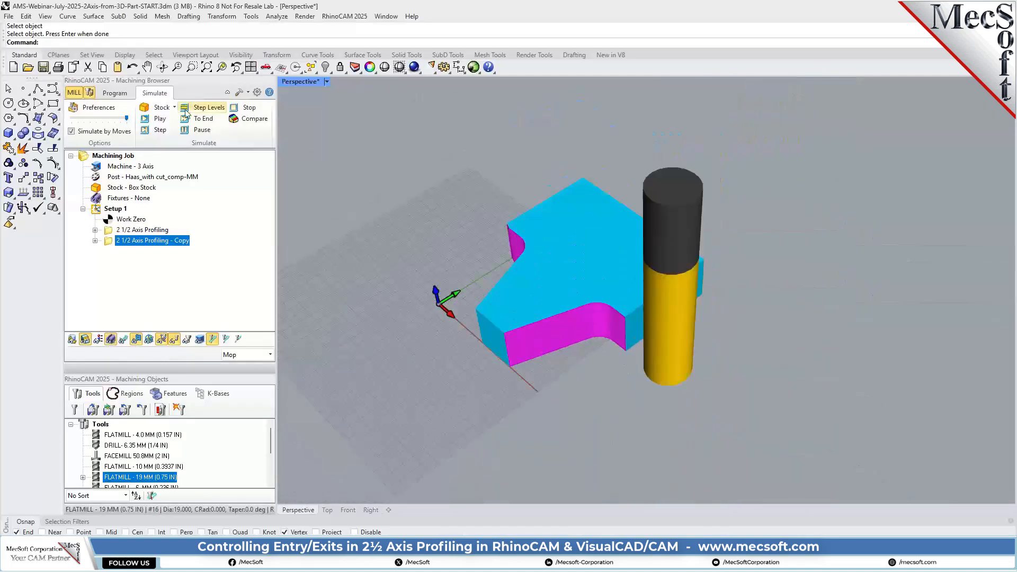
pyautogui.click(126, 94)
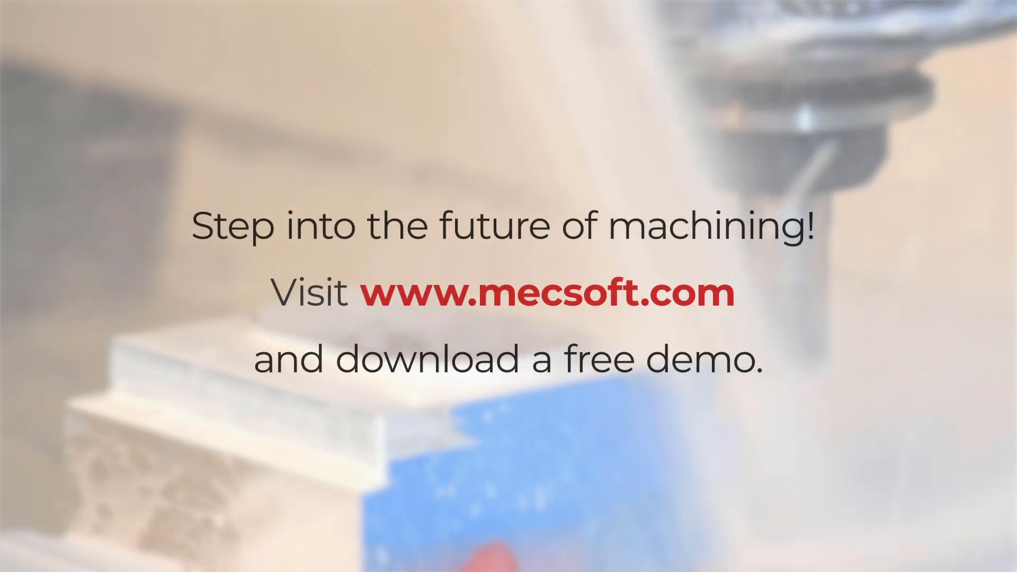